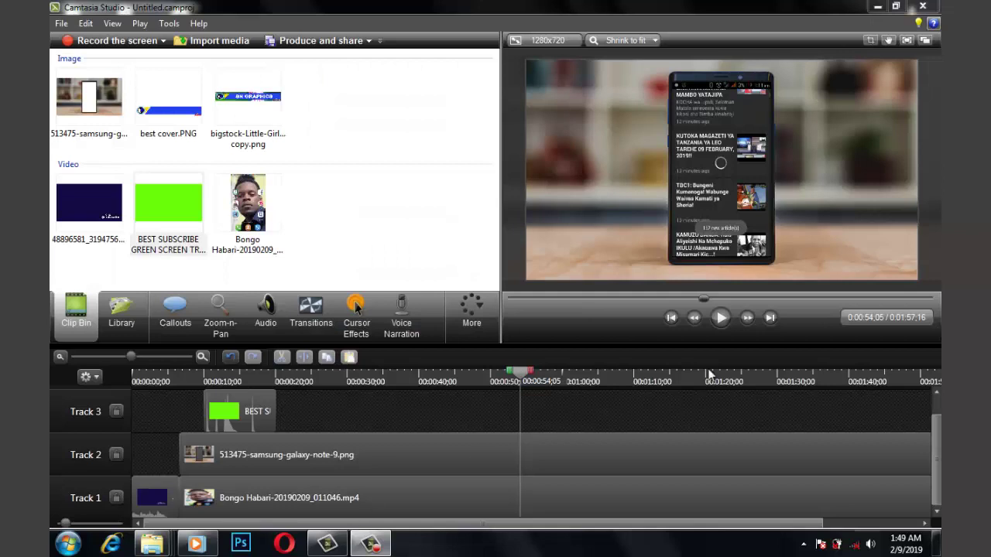
- Play the project preview and view the contents of the Camtasia Studio FULL 8.1.2 folder on the computer
{"action": "left_click", "coordinate": [724, 322]}
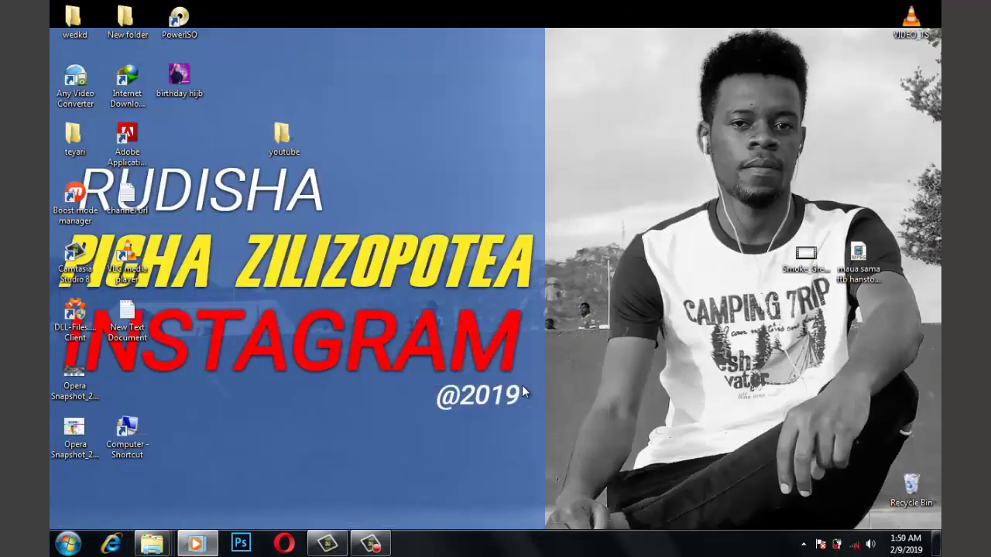
{"action": "mouse_move", "coordinate": [153, 544]}
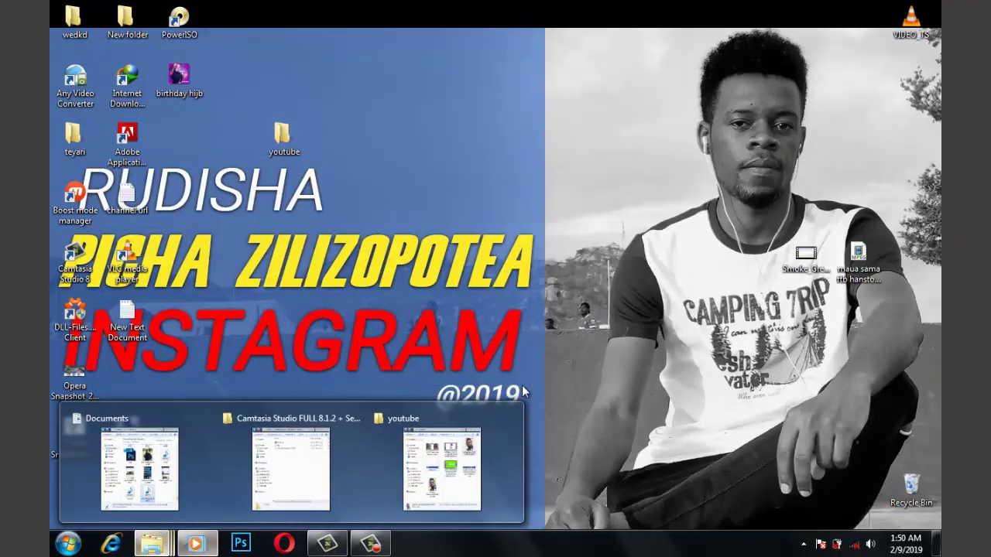
{"action": "left_click", "coordinate": [291, 469]}
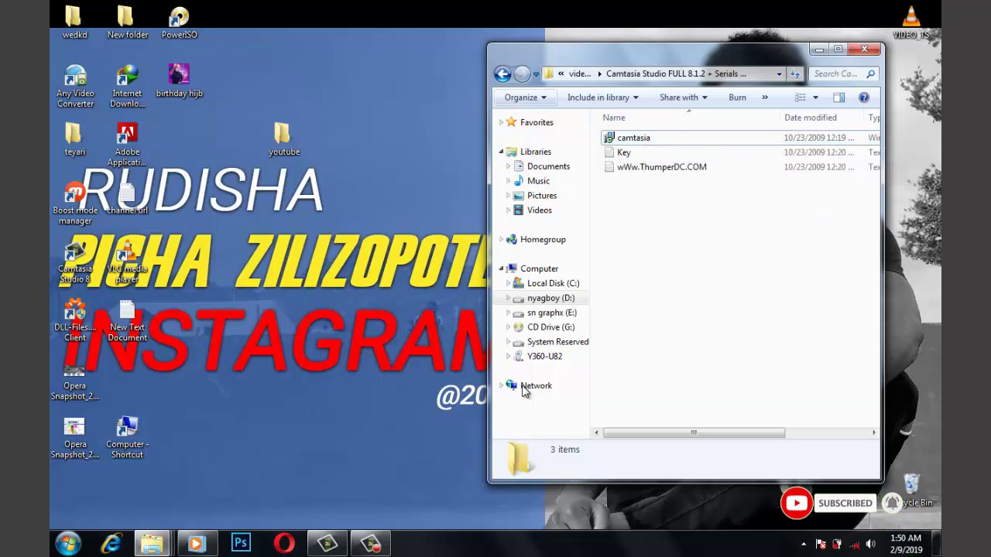
{"action": "left_click", "coordinate": [819, 50]}
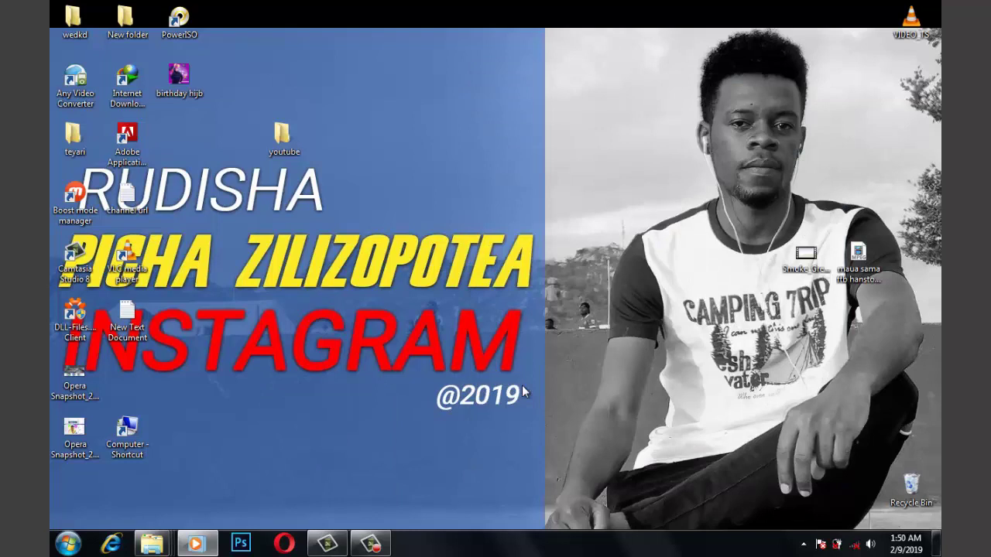
- View the 513475-samsung-galaxy-note-9 image from the desktop's youtube folder
{"action": "mouse_move", "coordinate": [197, 545]}
{"action": "mouse_move", "coordinate": [152, 544]}
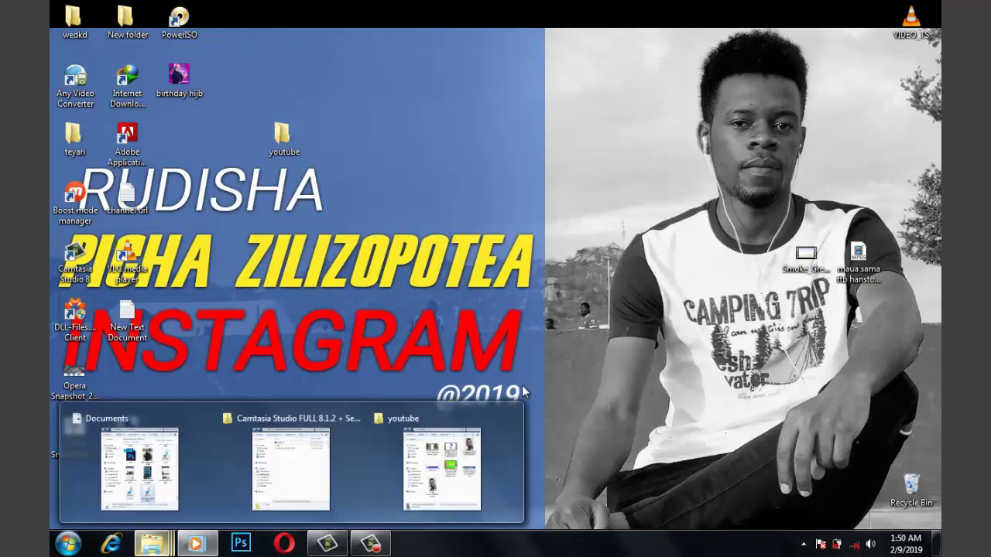
{"action": "double_click", "coordinate": [283, 138]}
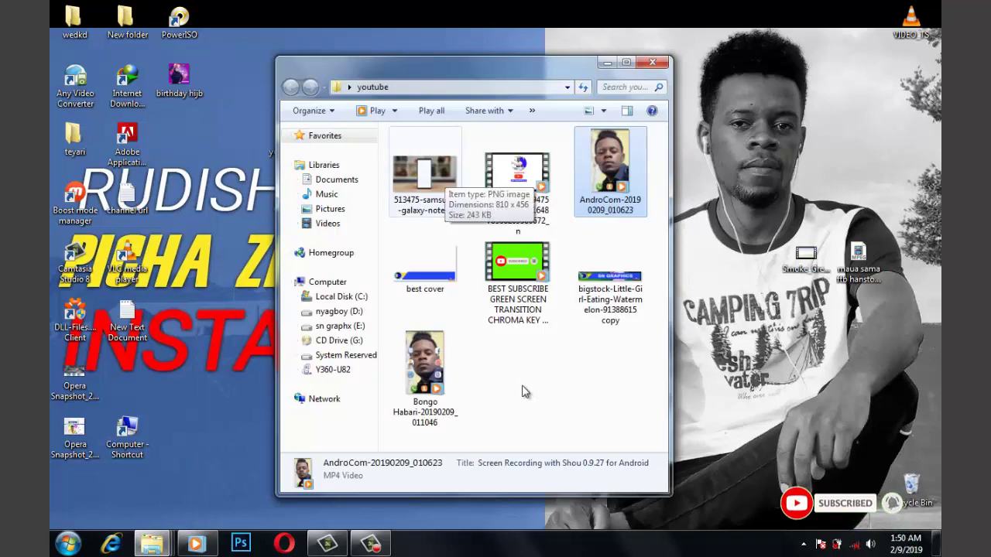
{"action": "double_click", "coordinate": [440, 175]}
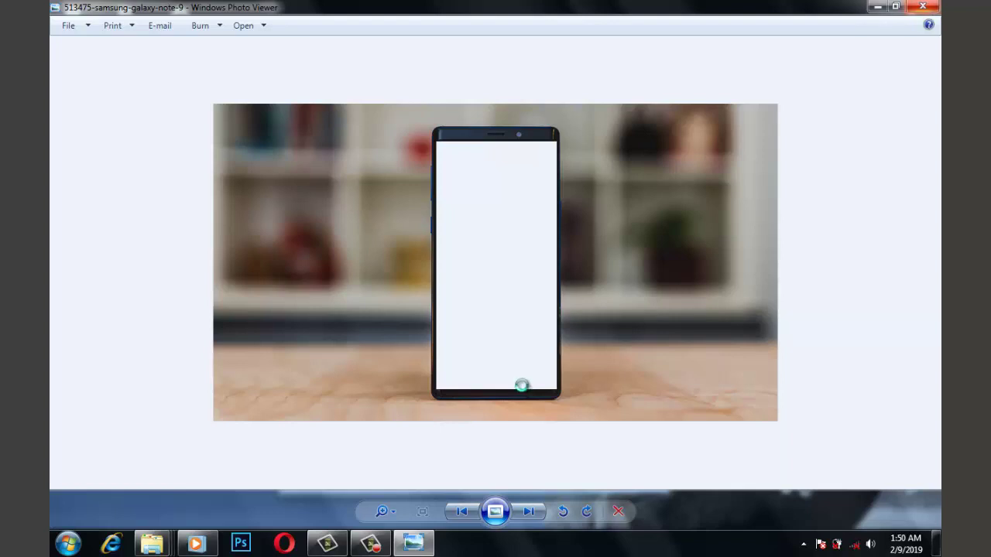
{"action": "left_click", "coordinate": [922, 6]}
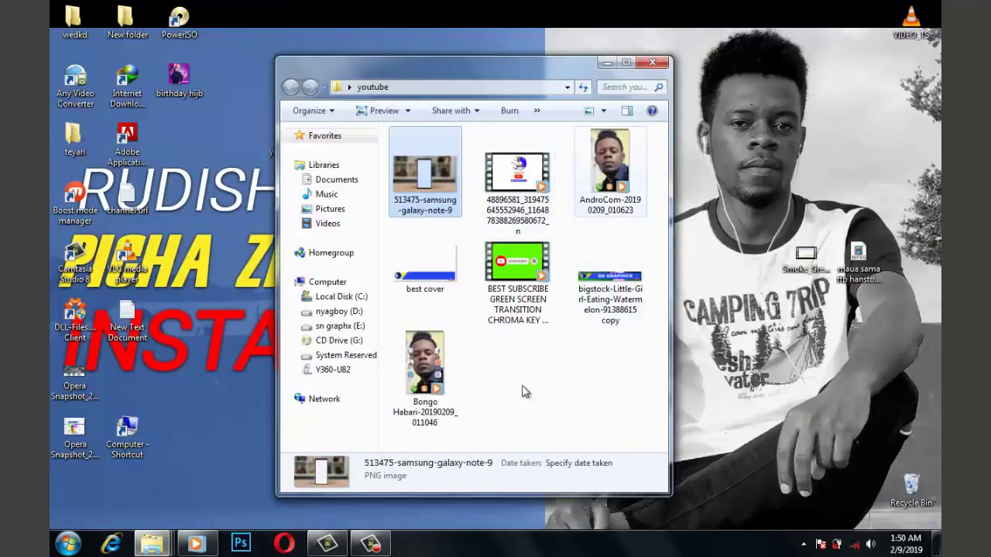
- Play the AndroCom-20190209_010623 screen recording from the youtube folder
{"action": "key", "text": "Right"}
{"action": "key", "text": "Right"}
{"action": "key", "text": "Return"}
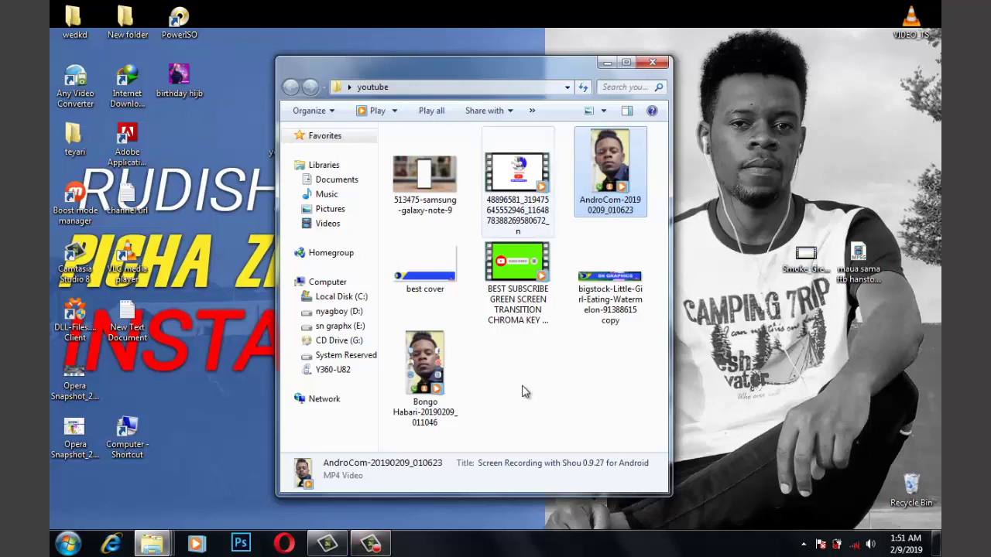
- Switch to Camtasia Studio and try to import all the media files from the youtube folder
{"action": "left_click", "coordinate": [327, 544]}
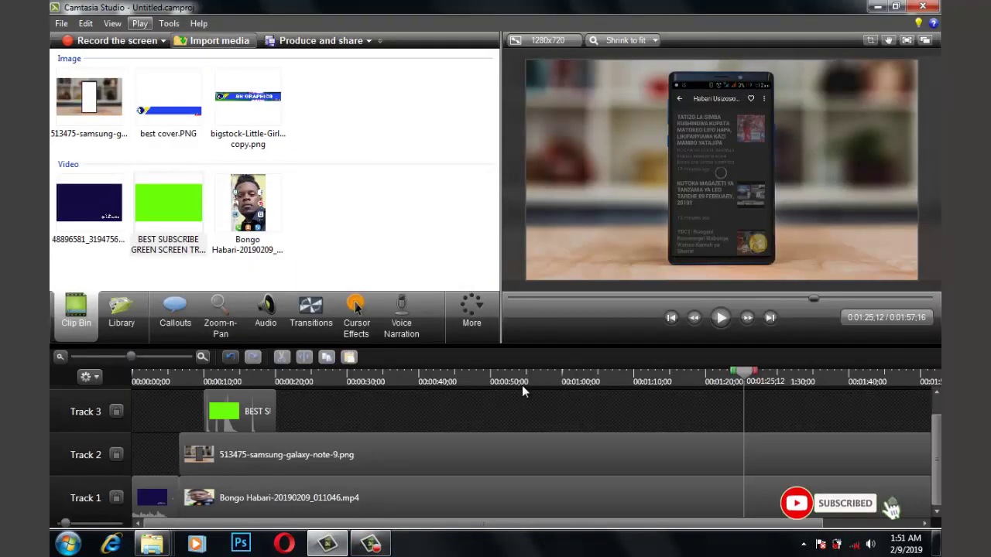
{"action": "key", "text": "ctrl+i"}
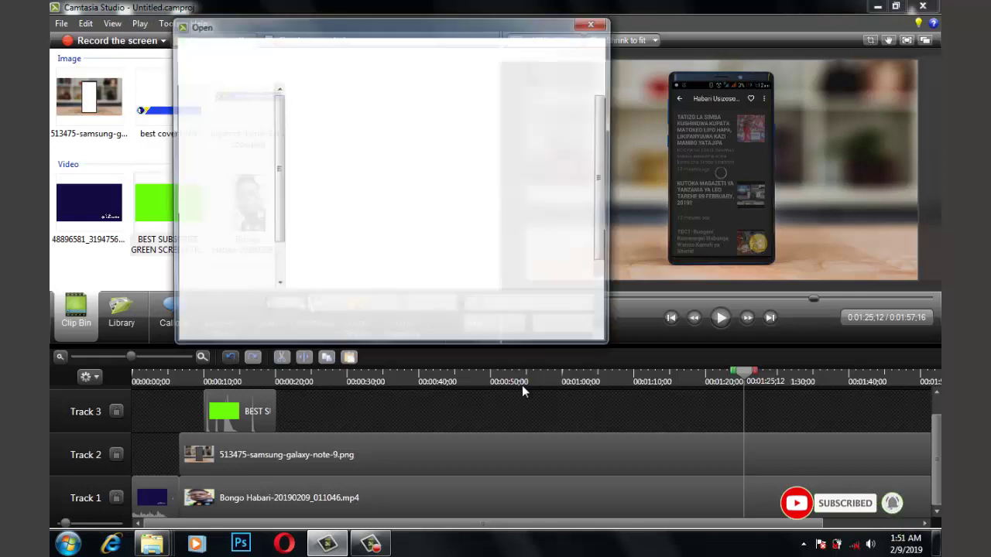
{"action": "left_click_drag", "start_coordinate": [289, 88], "coordinate": [434, 225]}
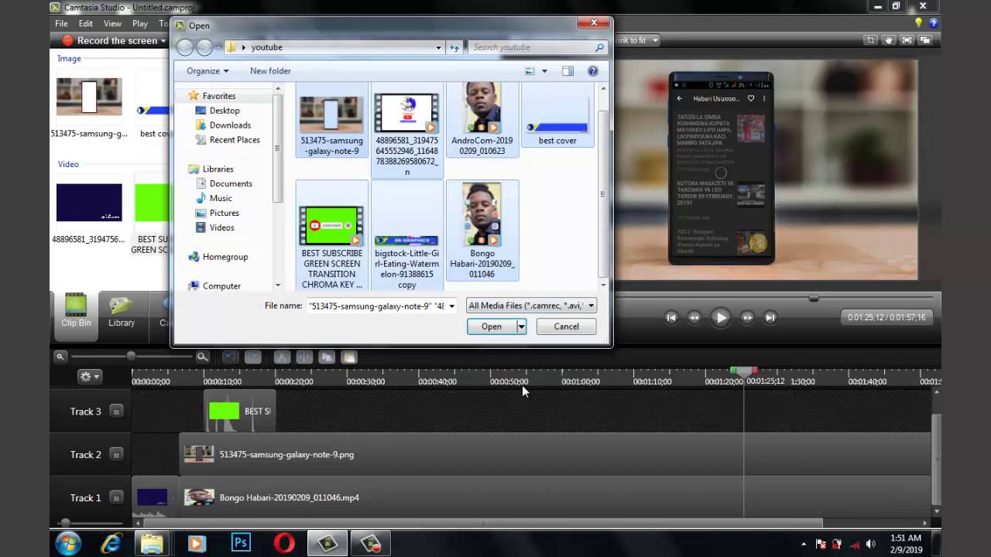
{"action": "key", "text": "Return"}
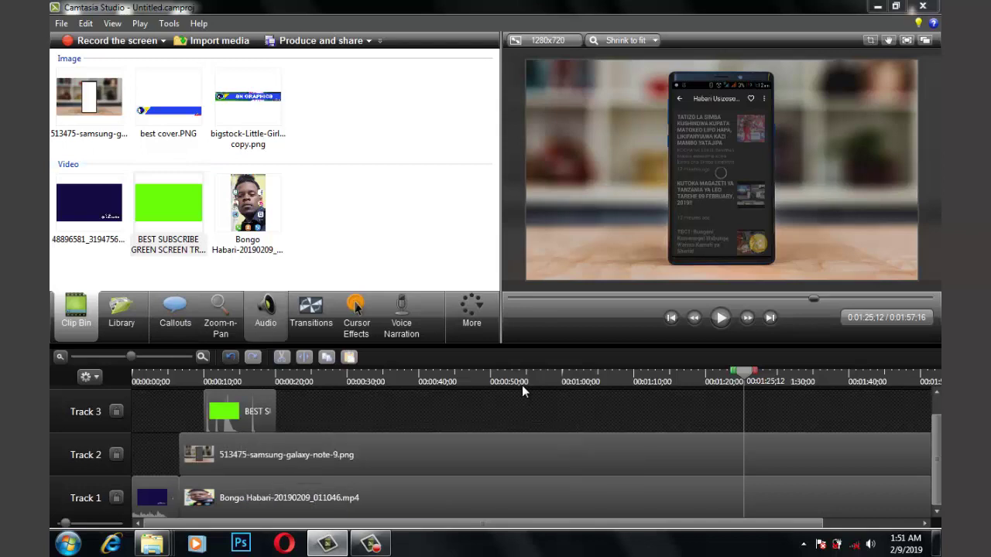
- Shift the subscribe, phone image, Bongo Habari and intro clips later on their tracks, and add the intro video at the start of Track 1
{"action": "left_click_drag", "start_coordinate": [262, 411], "coordinate": [522, 411]}
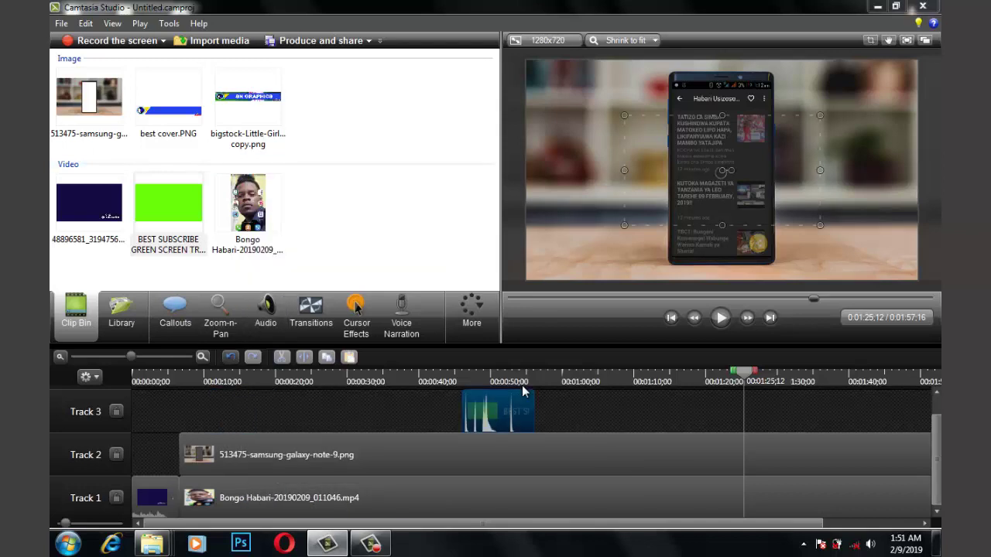
{"action": "left_click_drag", "start_coordinate": [310, 455], "coordinate": [470, 454]}
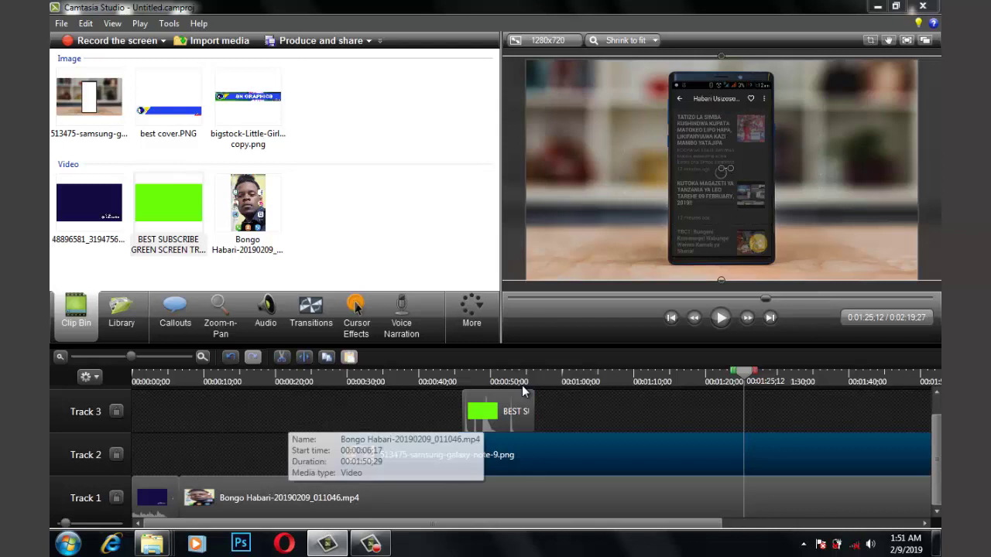
{"action": "left_click_drag", "start_coordinate": [286, 497], "coordinate": [423, 497]}
{"action": "left_click", "coordinate": [191, 374]}
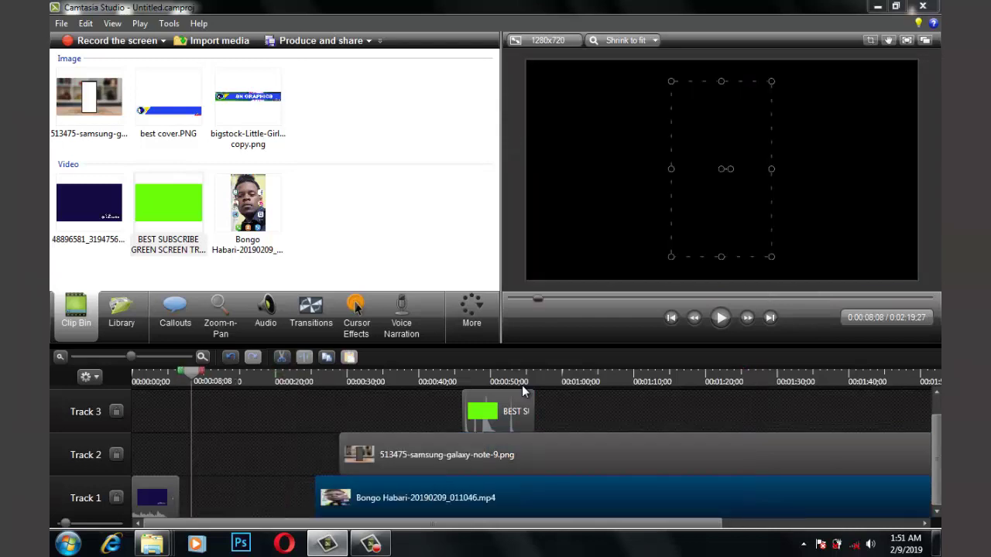
{"action": "key", "text": "ctrl+z"}
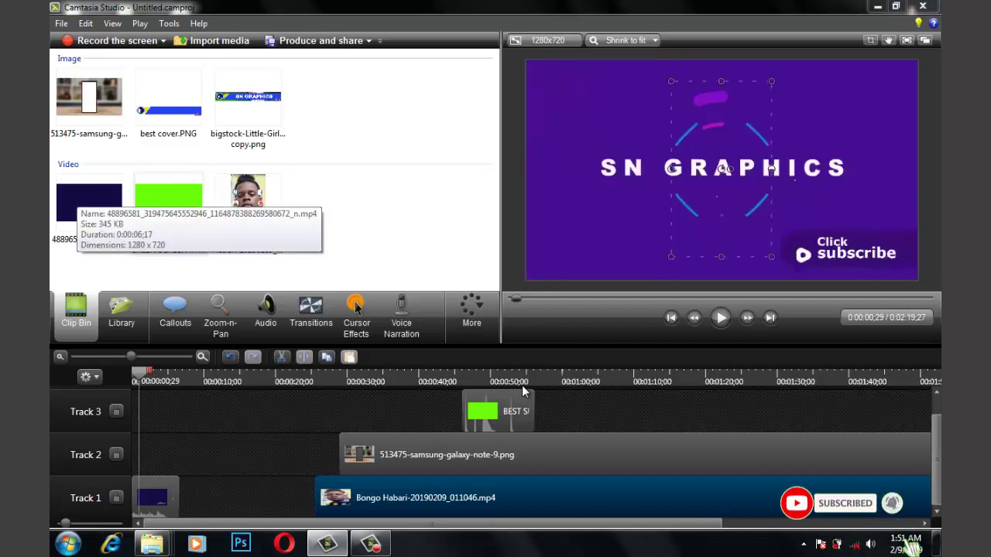
{"action": "left_click_drag", "start_coordinate": [155, 498], "coordinate": [291, 498]}
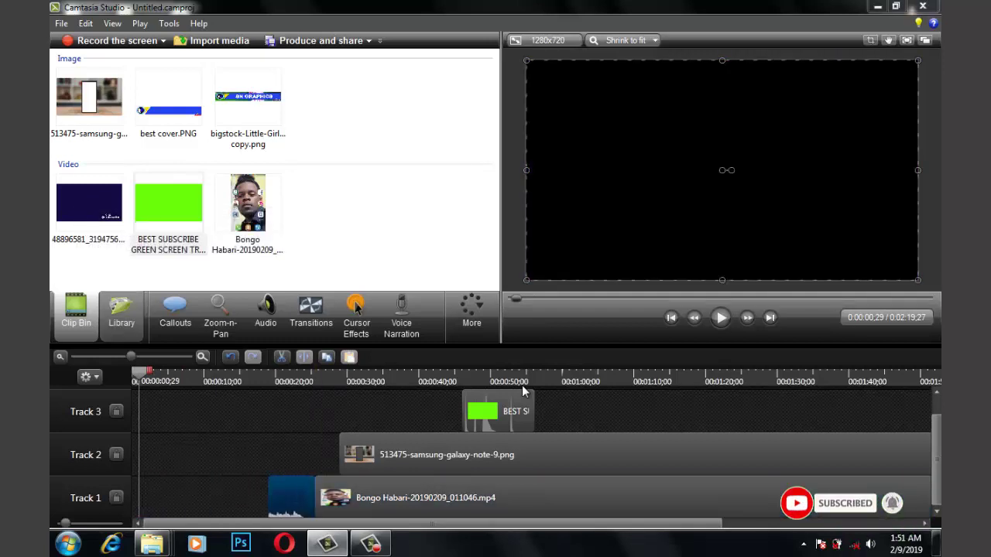
{"action": "left_click_drag", "start_coordinate": [89, 203], "coordinate": [155, 497]}
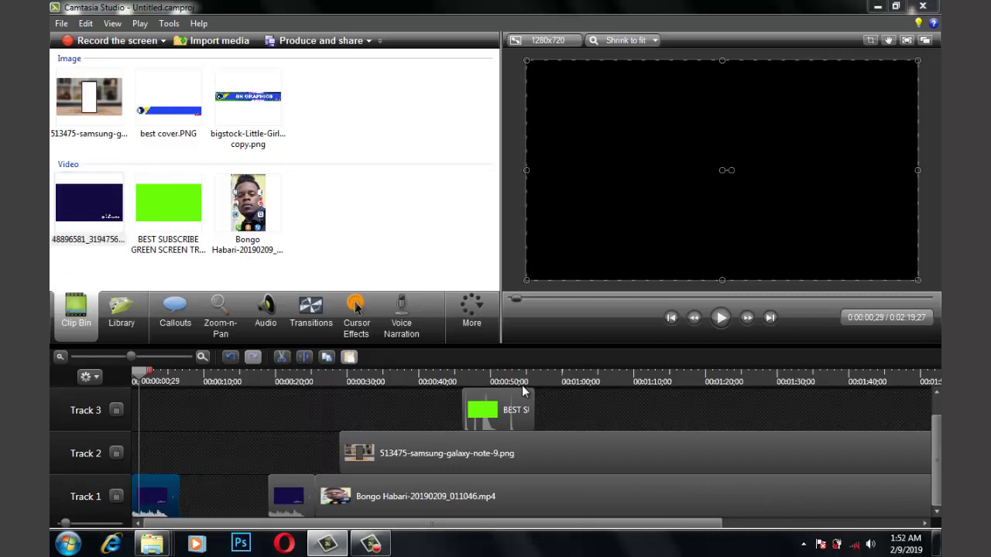
- Review the size presets and background colours in the editing dimensions, and accept 1280 x 720 for the video
{"action": "right_click", "coordinate": [588, 246]}
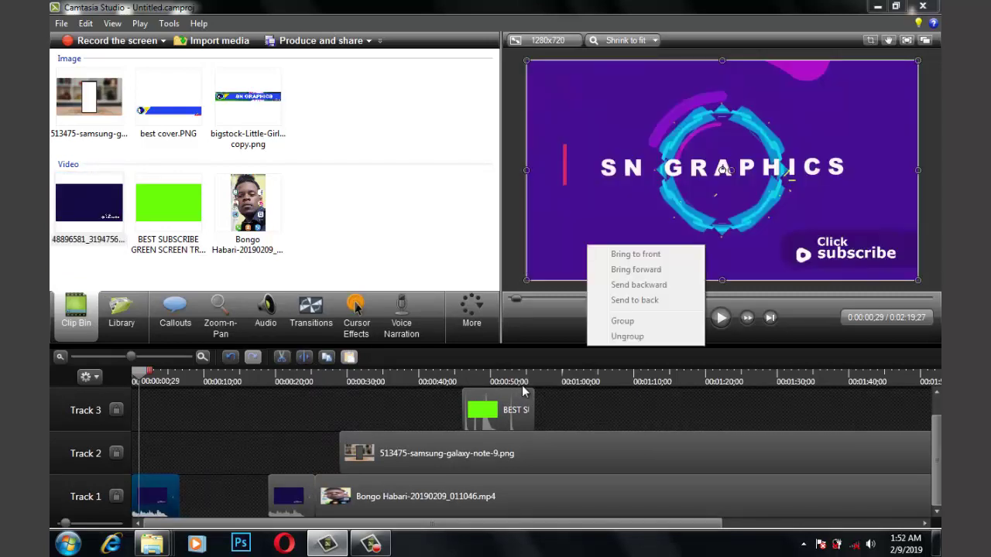
{"action": "right_click", "coordinate": [515, 255]}
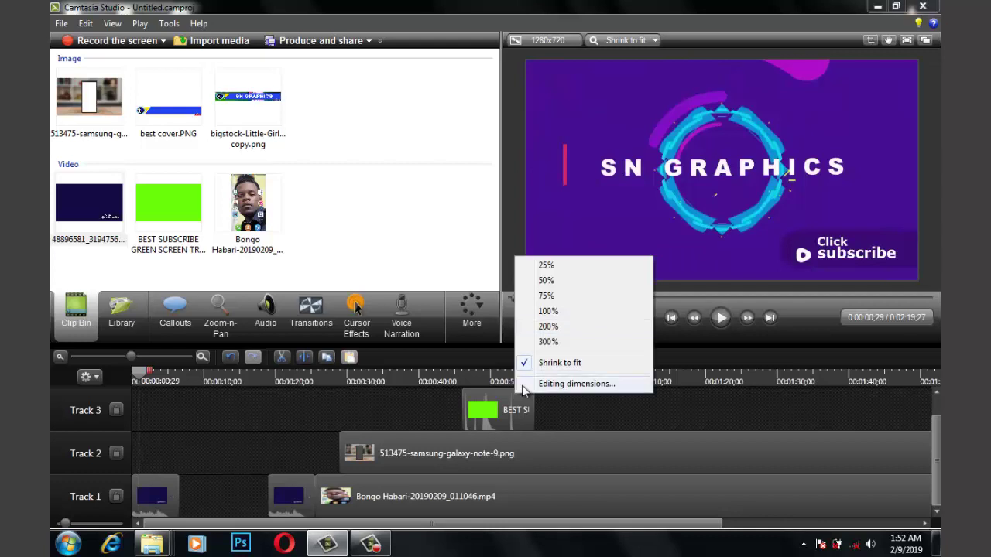
{"action": "left_click", "coordinate": [566, 362]}
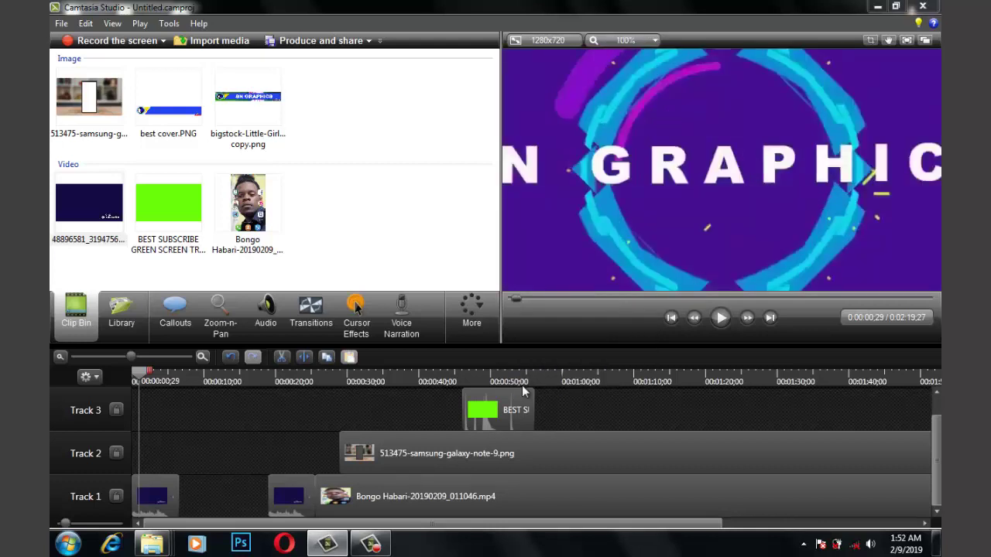
{"action": "scroll", "coordinate": [522, 386], "scroll_direction": "down", "scroll_amount": 4}
{"action": "scroll", "coordinate": [522, 386], "scroll_direction": "up", "scroll_amount": 1}
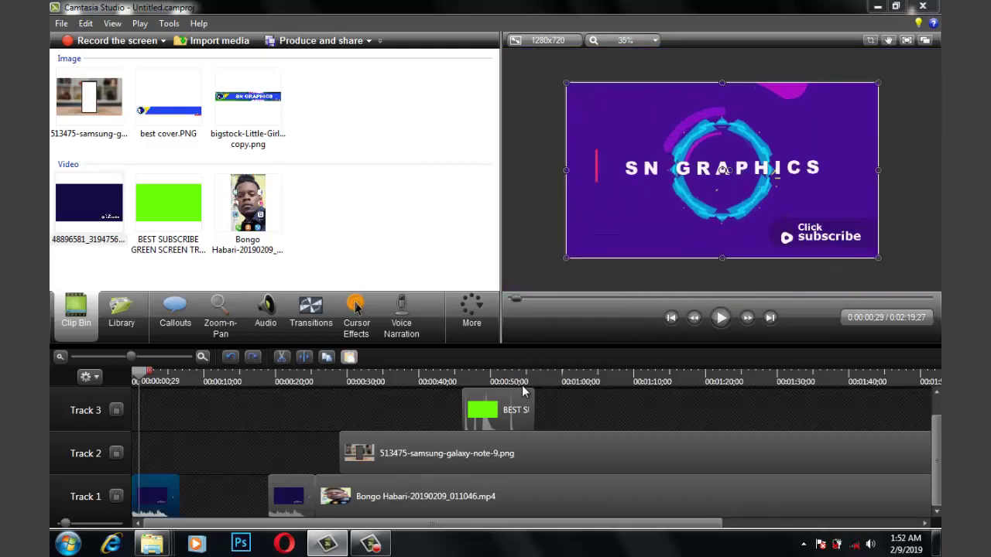
{"action": "right_click", "coordinate": [526, 219]}
{"action": "left_click", "coordinate": [585, 346]}
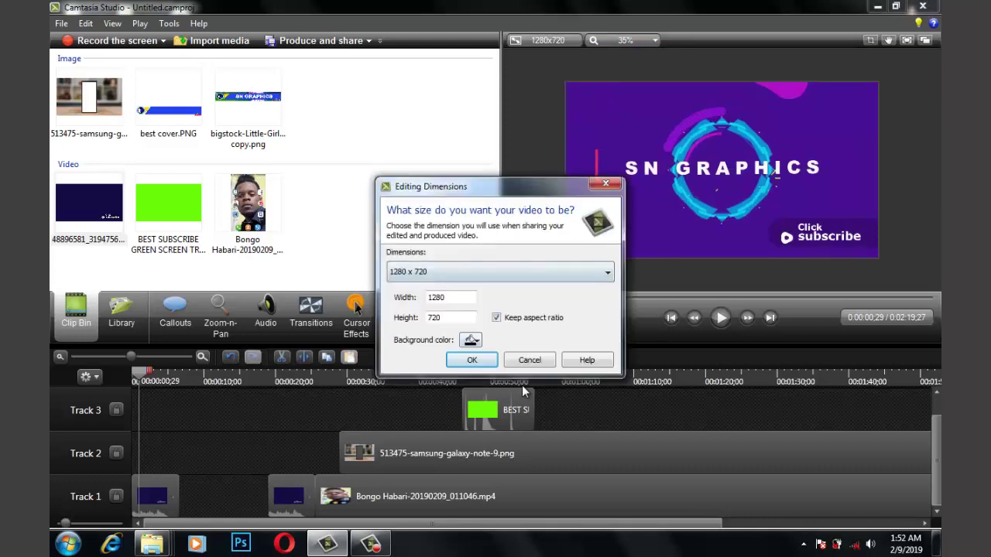
{"action": "left_click", "coordinate": [500, 272]}
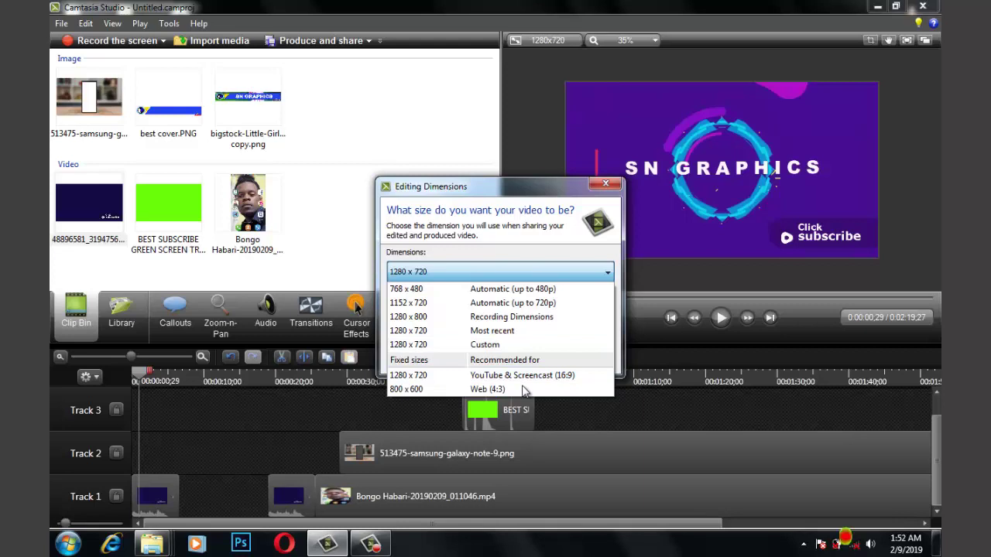
{"action": "key", "text": "Return"}
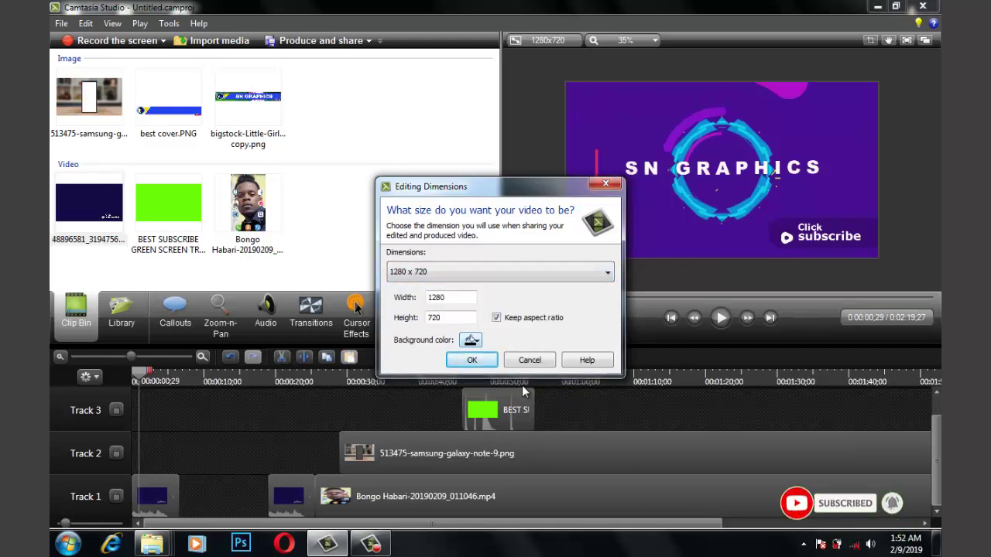
{"action": "left_click", "coordinate": [471, 341]}
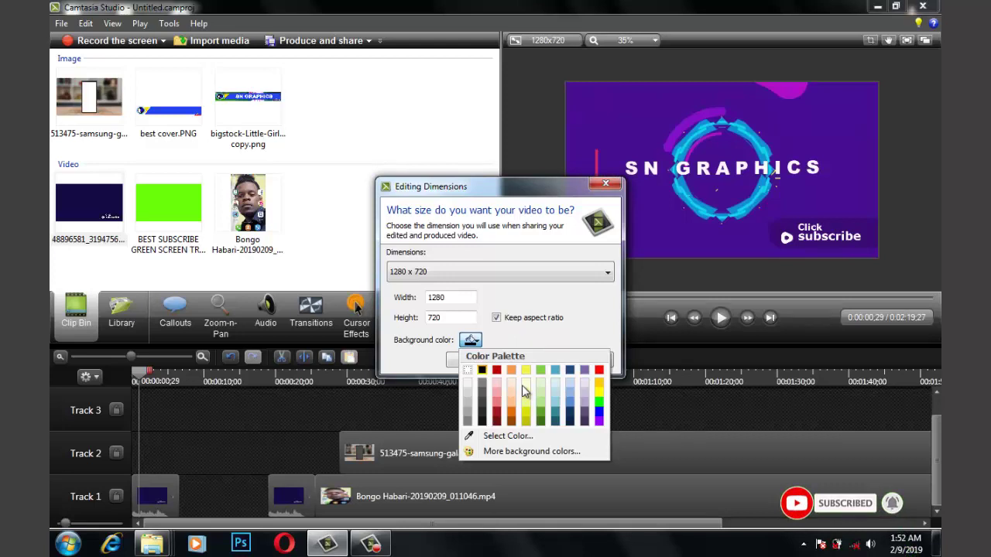
{"action": "key", "text": "Escape"}
{"action": "key", "text": "Return"}
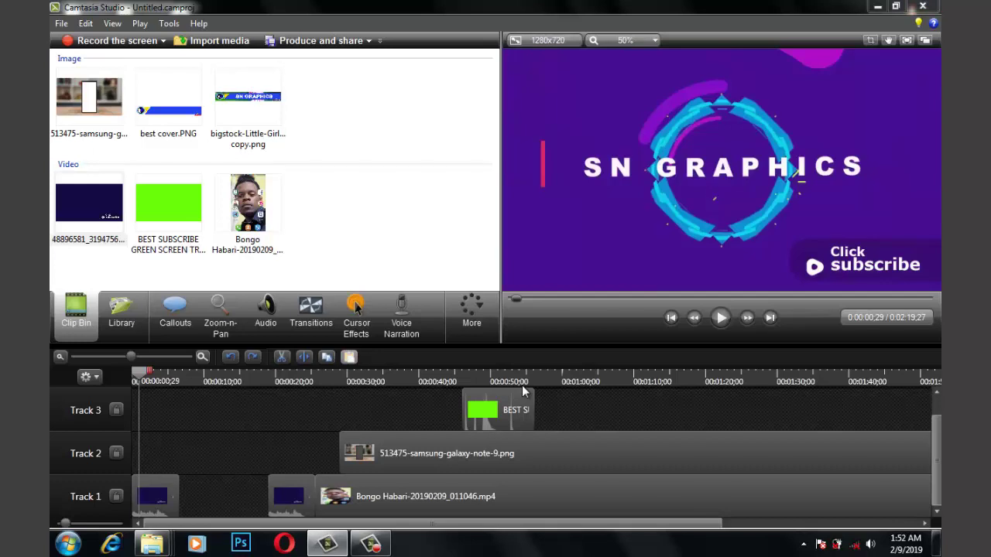
- Remove the duplicate intro clip, return the other to the start of Track 1, and align the phone image and Bongo Habari video directly after it
{"action": "left_click_drag", "start_coordinate": [89, 203], "coordinate": [522, 391]}
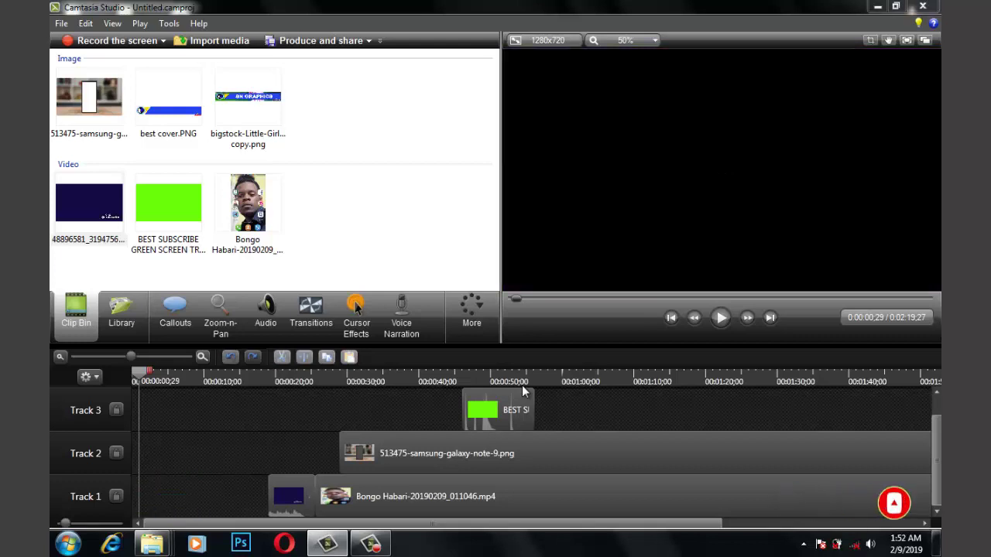
{"action": "left_click_drag", "start_coordinate": [291, 496], "coordinate": [155, 496]}
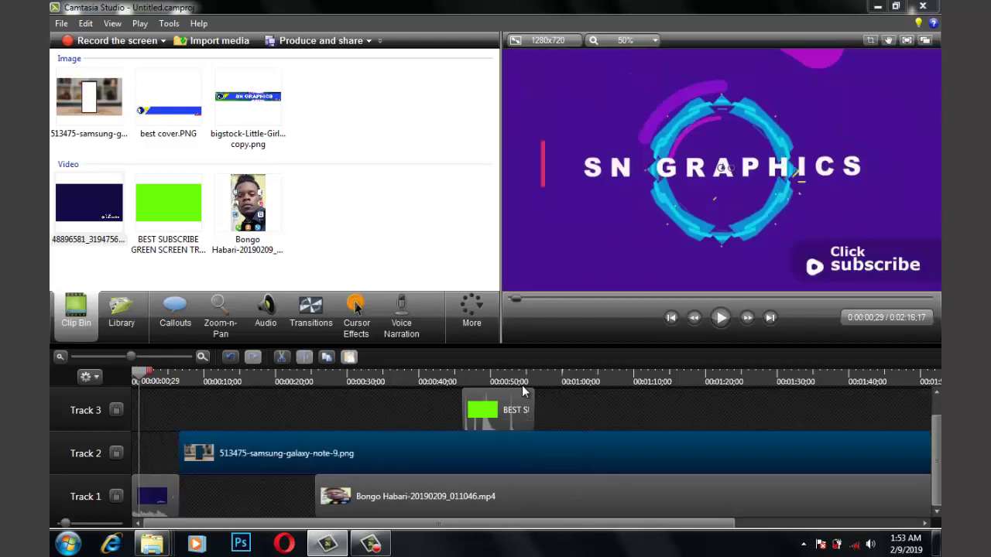
{"action": "left_click_drag", "start_coordinate": [517, 299], "coordinate": [543, 299]}
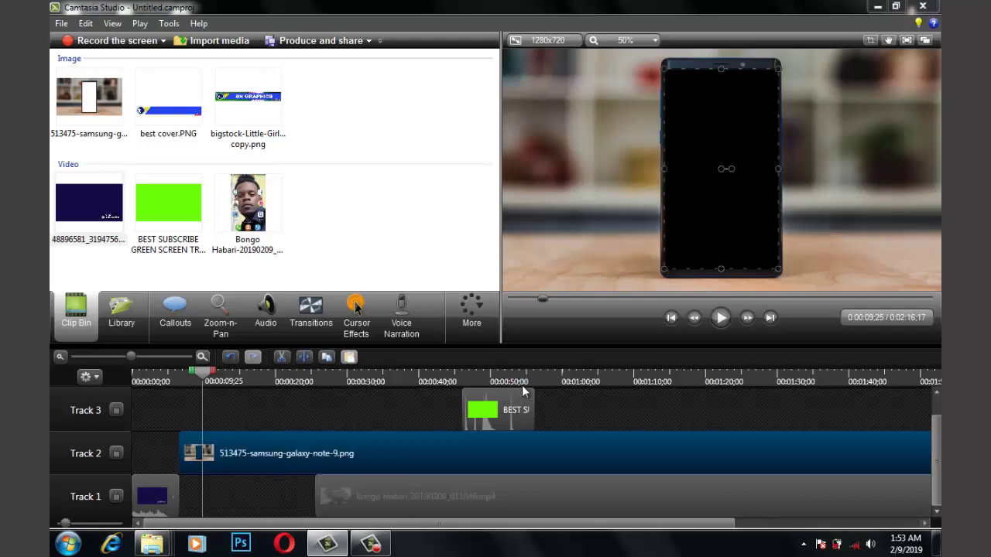
{"action": "left_click_drag", "start_coordinate": [418, 496], "coordinate": [282, 496]}
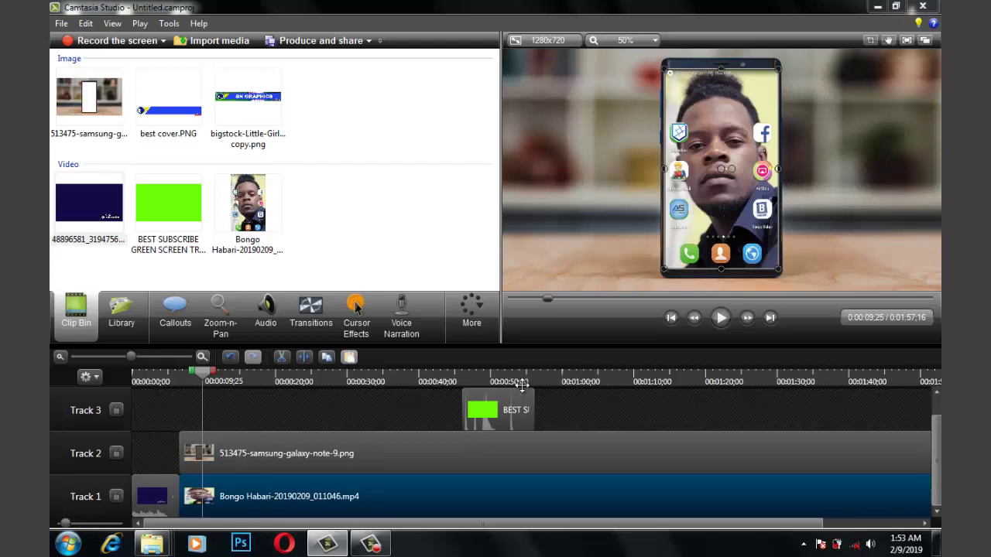
- Try shifting the phone image to about 15 seconds on Track 2, and undo the move
{"action": "left_click", "coordinate": [524, 449]}
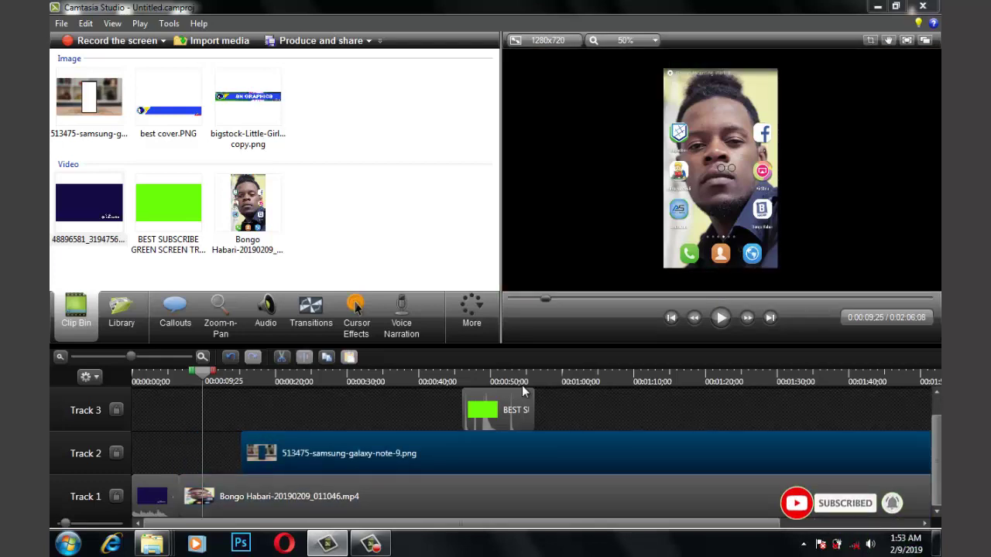
{"action": "key", "text": "ctrl+z"}
{"action": "key", "text": "ctrl+z"}
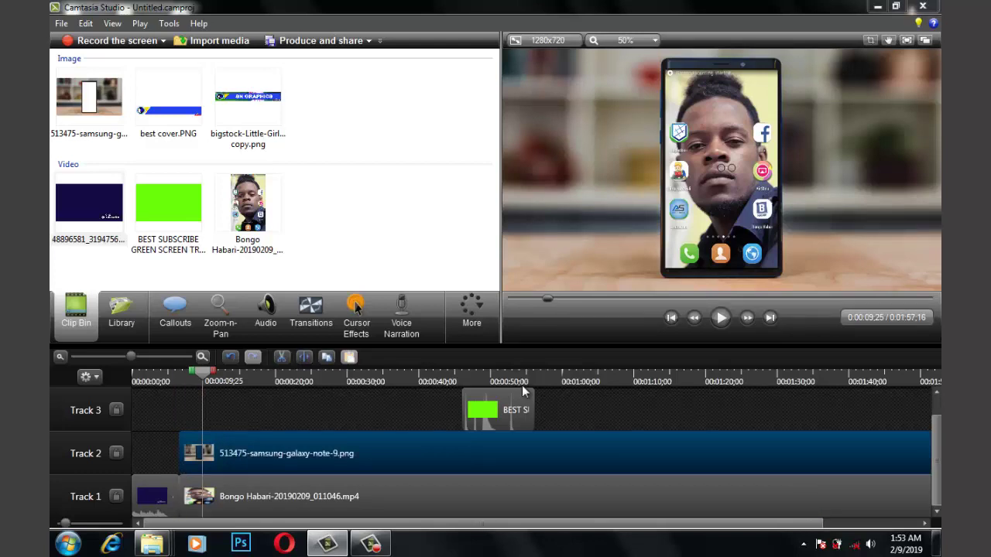
{"action": "key", "text": "ctrl+z"}
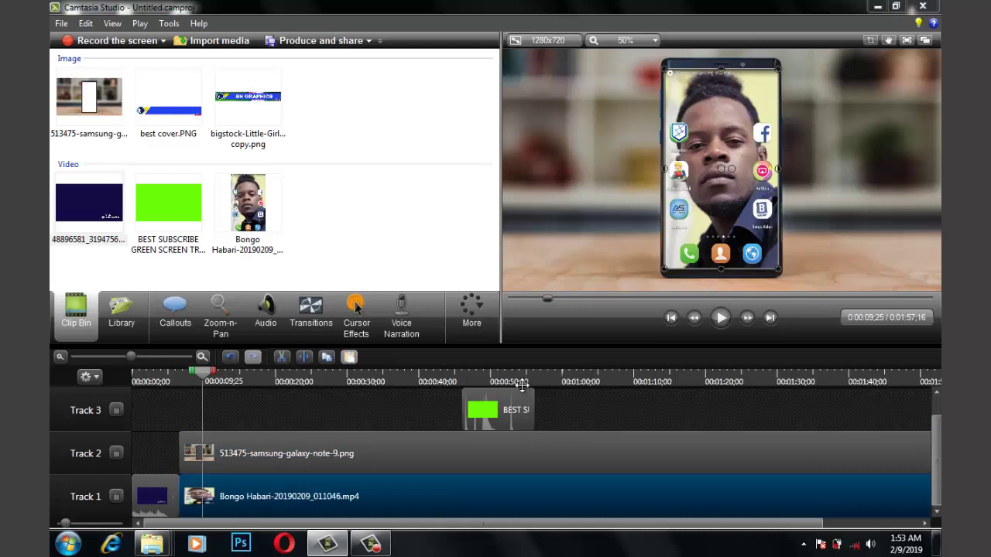
- Try a smaller size for the Bongo Habari video inside the phone frame, and revert the change
{"action": "key", "text": "ctrl+z"}
{"action": "key", "text": "ctrl+z"}
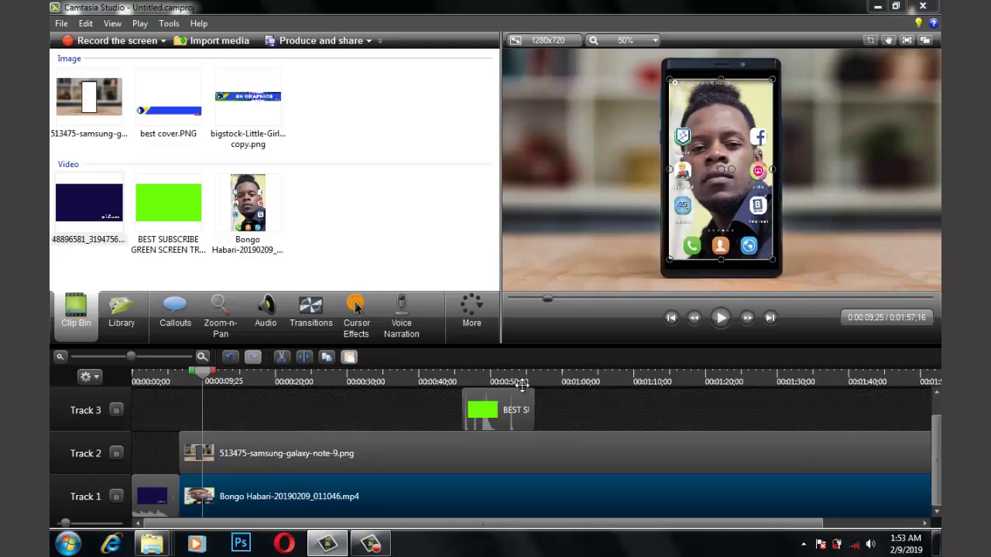
{"action": "key", "text": "ctrl+z"}
{"action": "key", "text": "ctrl+z"}
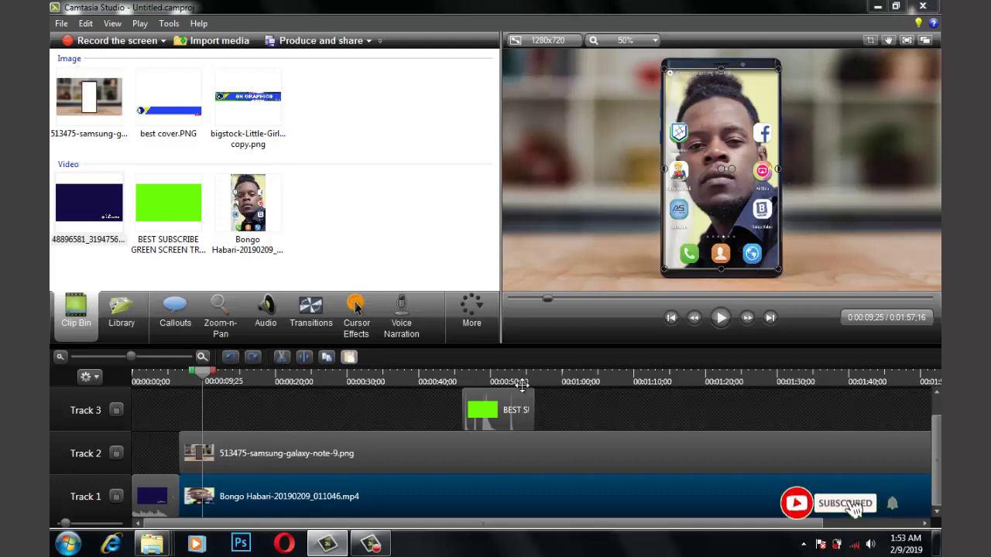
{"action": "key", "text": "ctrl+y"}
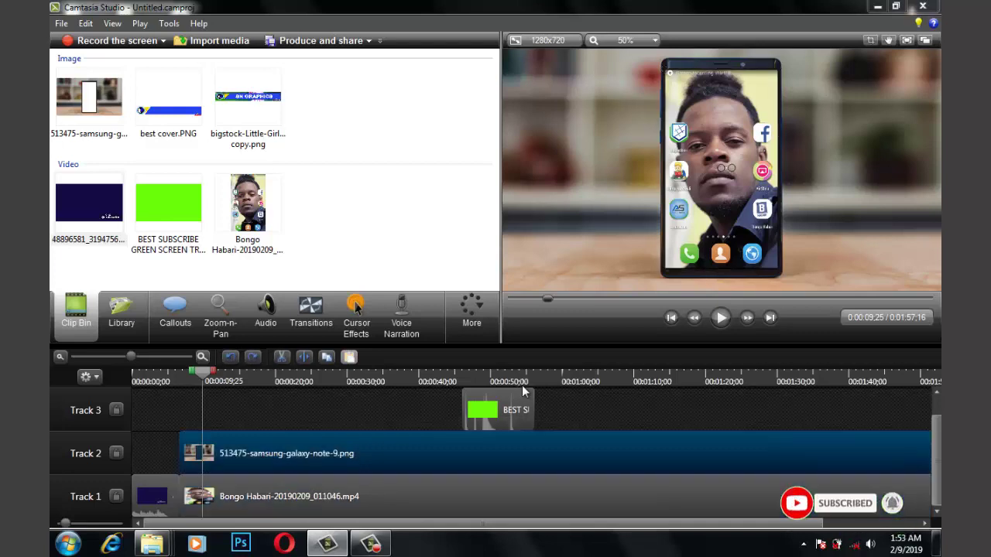
- Move the subscribe clip on Track 3 to start directly after the intro, aligned with the start of the phone image
{"action": "mouse_move", "coordinate": [523, 453]}
{"action": "left_mouse_down"}
{"action": "mouse_move", "coordinate": [409, 453]}
{"action": "mouse_move", "coordinate": [422, 453]}
{"action": "left_mouse_up"}
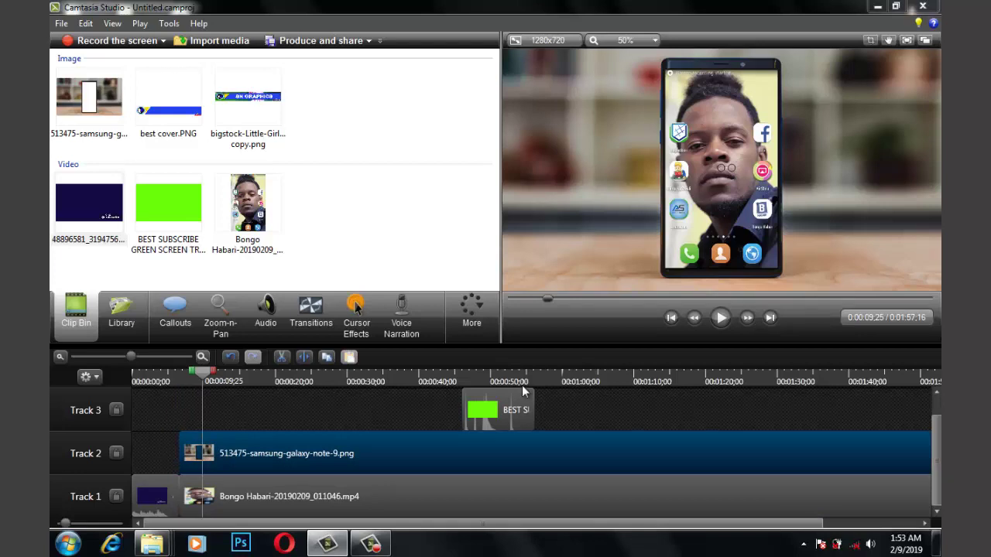
{"action": "key", "text": "ctrl+z"}
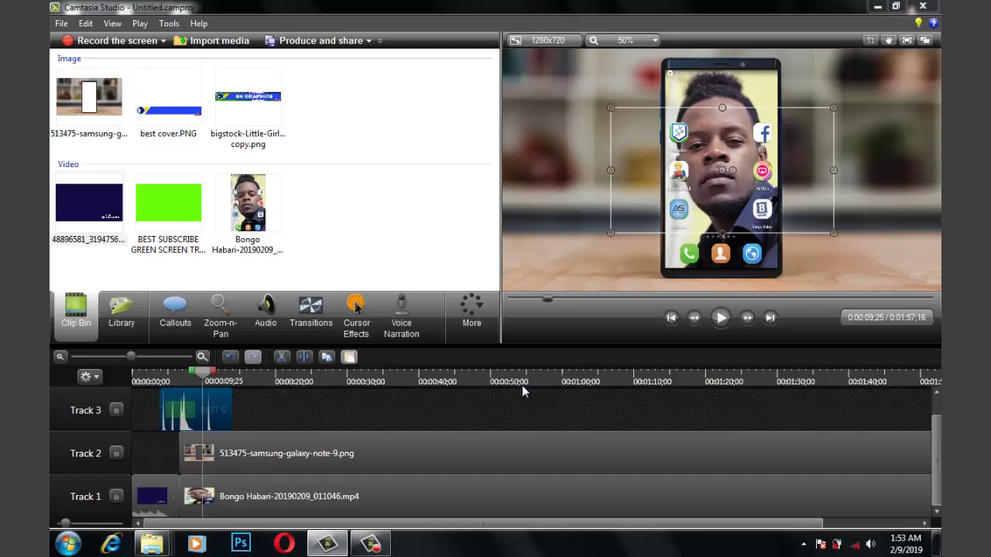
{"action": "left_click_drag", "start_coordinate": [215, 410], "coordinate": [234, 410]}
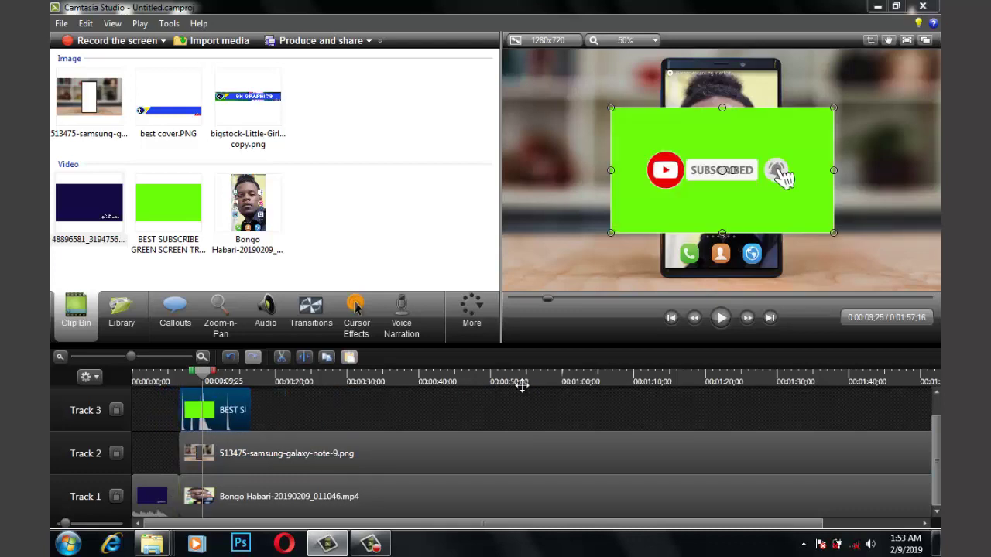
- Shrink the subscribe overlay to about 61% scale and place it beside the phone at about X -404, Y -170
{"action": "key", "text": "ctrl+z"}
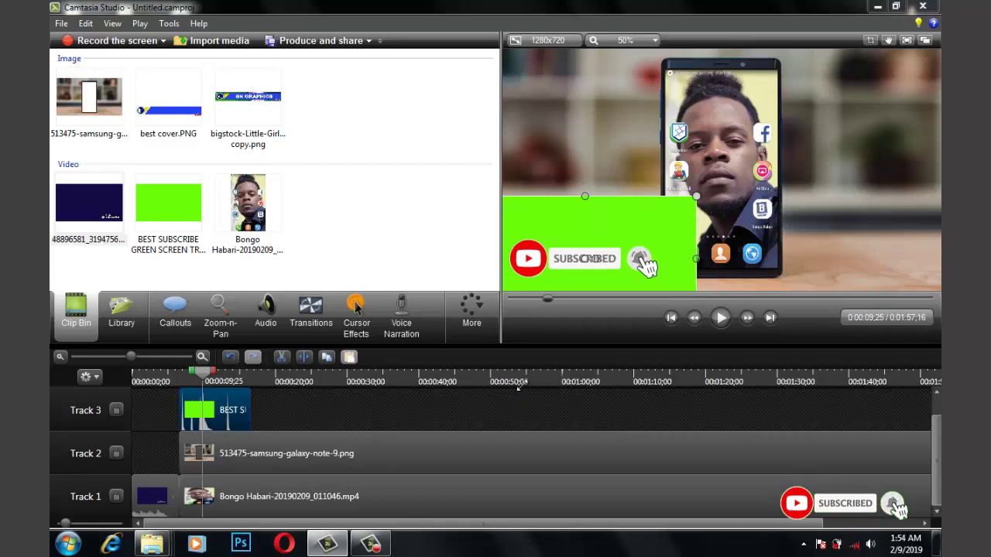
{"action": "key", "text": "ctrl+z"}
{"action": "key", "text": "ctrl+z"}
{"action": "key", "text": "ctrl+z"}
{"action": "key", "text": "ctrl+z"}
{"action": "key", "text": "ctrl+z"}
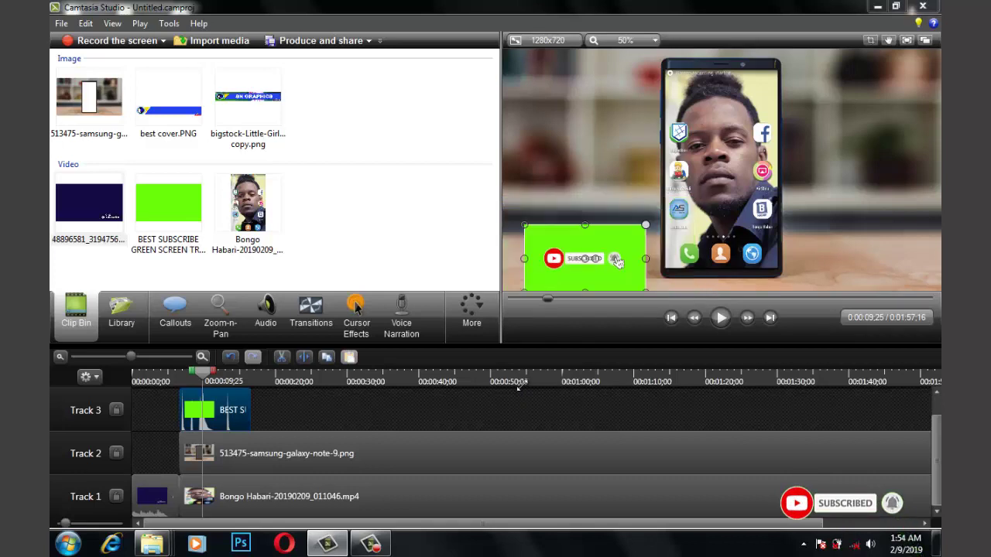
{"action": "left_click_drag", "start_coordinate": [627, 235], "coordinate": [649, 224]}
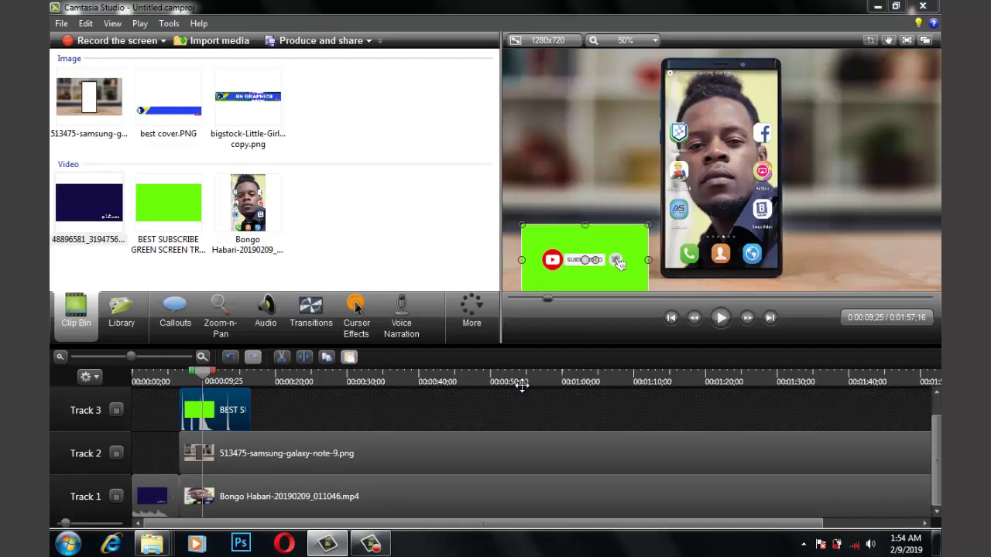
{"action": "key", "text": "ctrl+y"}
{"action": "left_click_drag", "start_coordinate": [645, 194], "coordinate": [650, 191]}
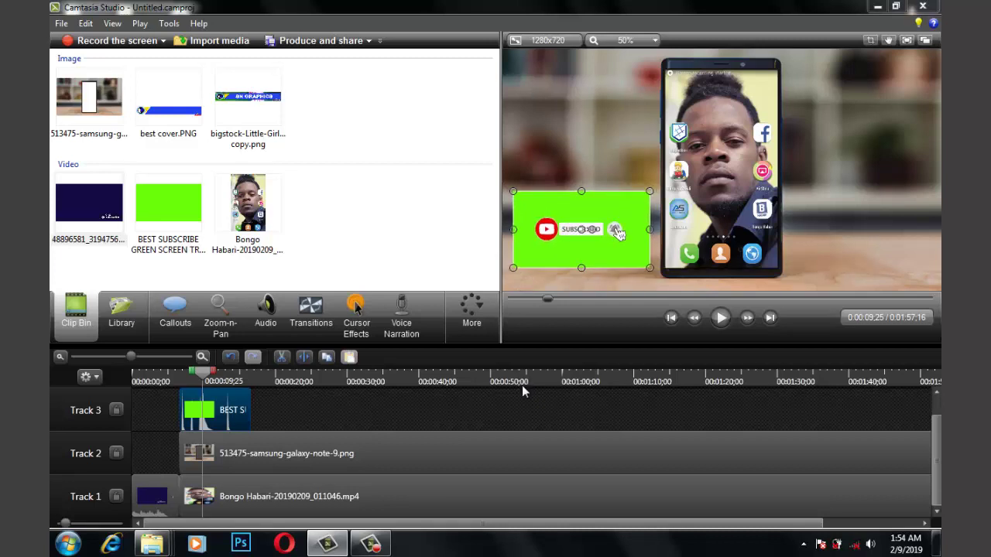
- Set the subscribe clip's scale to 59% in its visual properties and keep its opacity at 100%
{"action": "left_click", "coordinate": [221, 410]}
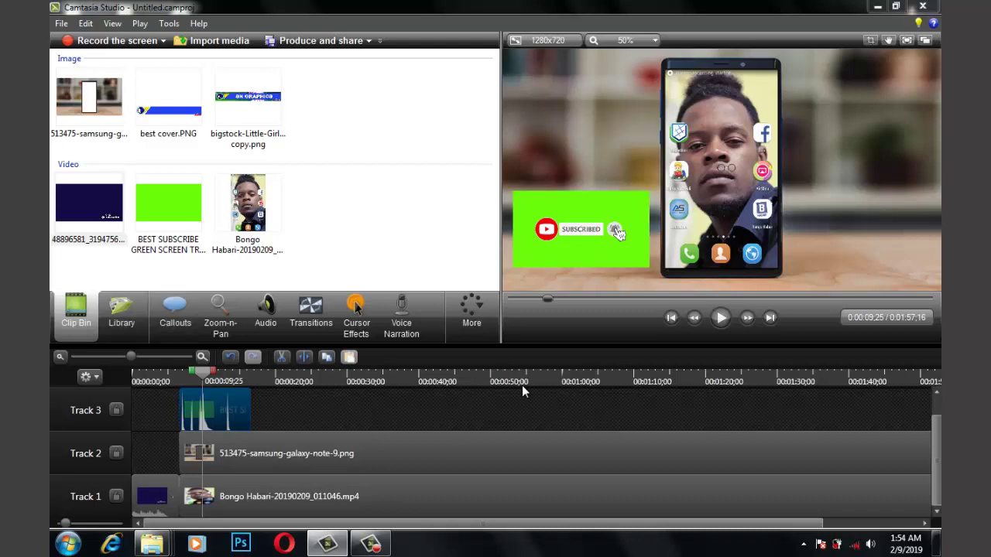
{"action": "left_click", "coordinate": [582, 230]}
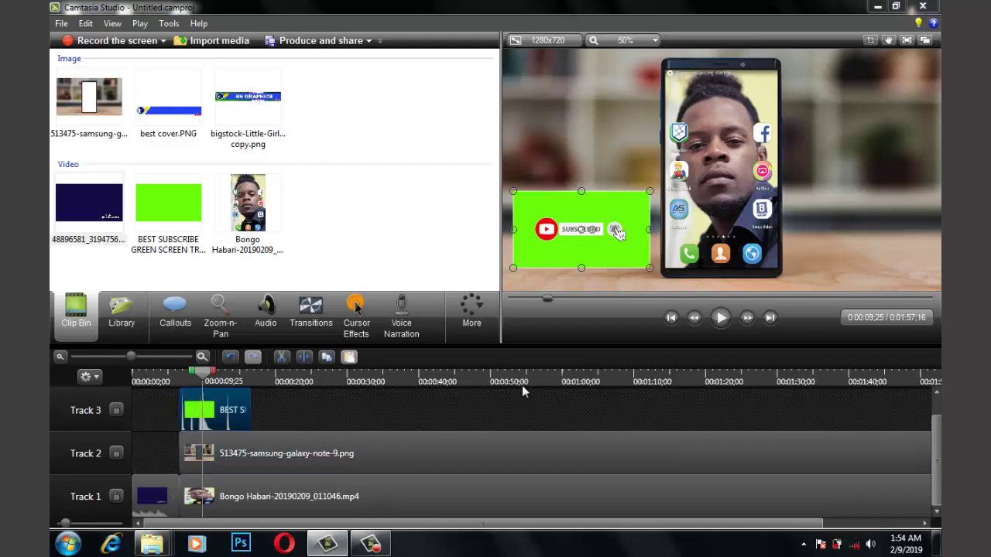
{"action": "left_click", "coordinate": [471, 311]}
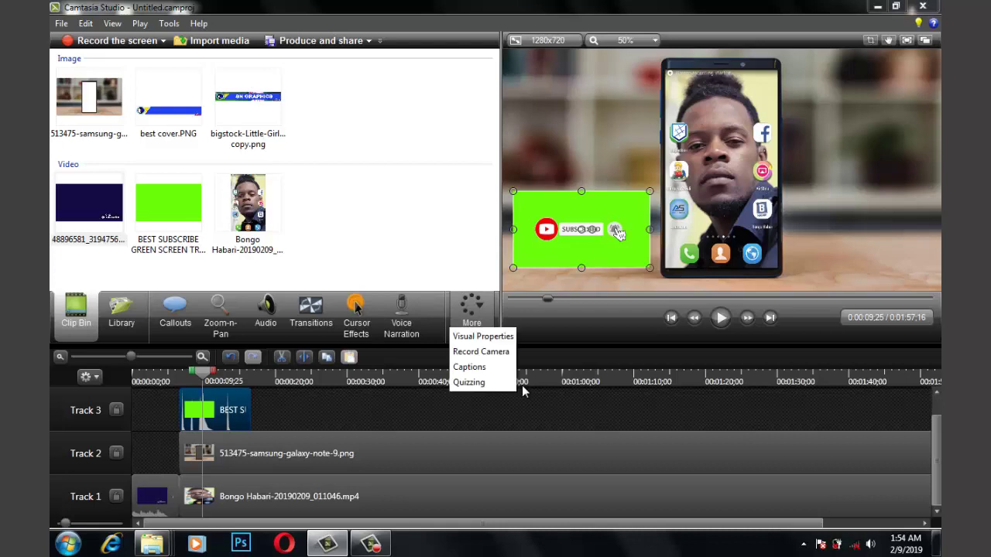
{"action": "left_click", "coordinate": [483, 336]}
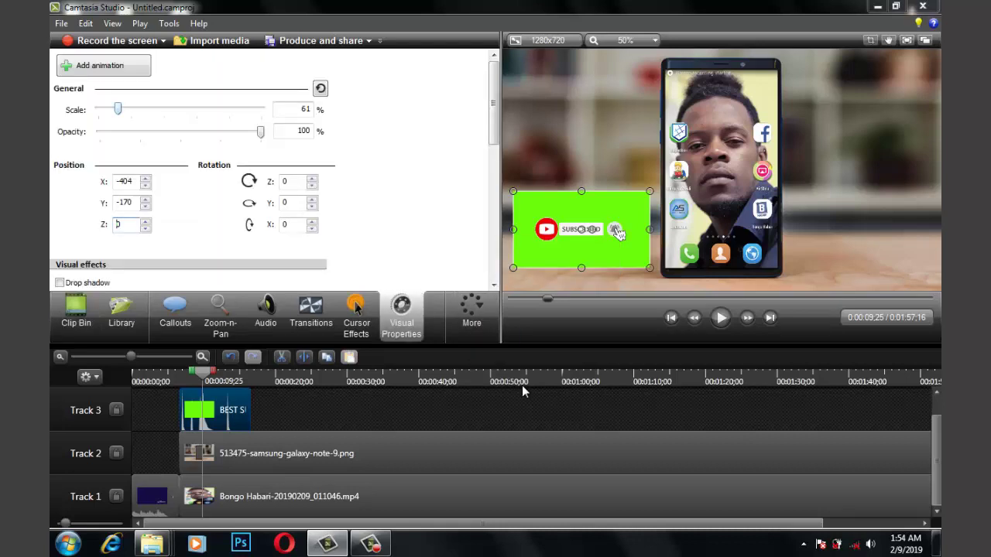
{"action": "mouse_move", "coordinate": [117, 109]}
{"action": "left_mouse_down"}
{"action": "mouse_move", "coordinate": [142, 109]}
{"action": "mouse_move", "coordinate": [103, 109]}
{"action": "mouse_move", "coordinate": [117, 109]}
{"action": "left_mouse_up"}
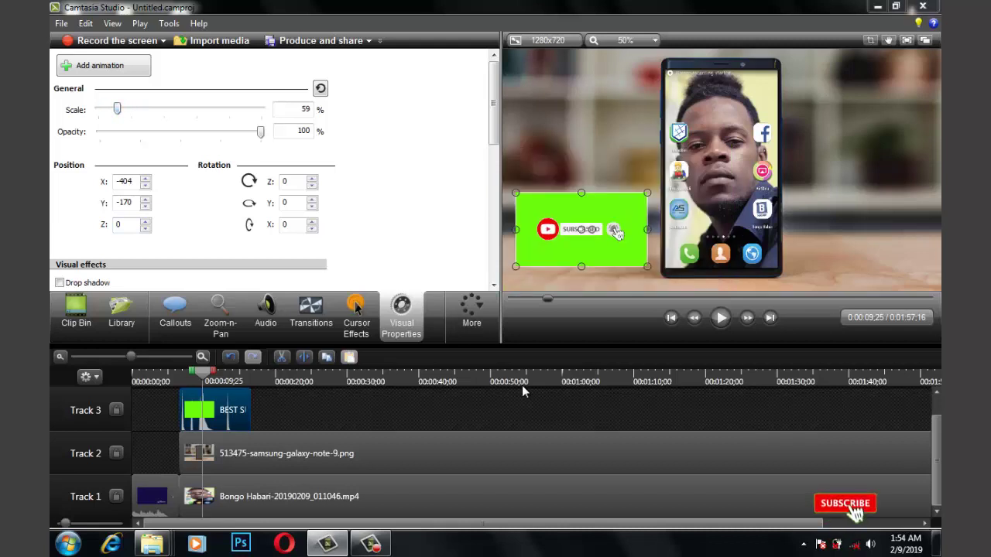
{"action": "mouse_move", "coordinate": [261, 133]}
{"action": "left_mouse_down"}
{"action": "mouse_move", "coordinate": [100, 132]}
{"action": "mouse_move", "coordinate": [261, 133]}
{"action": "left_mouse_up"}
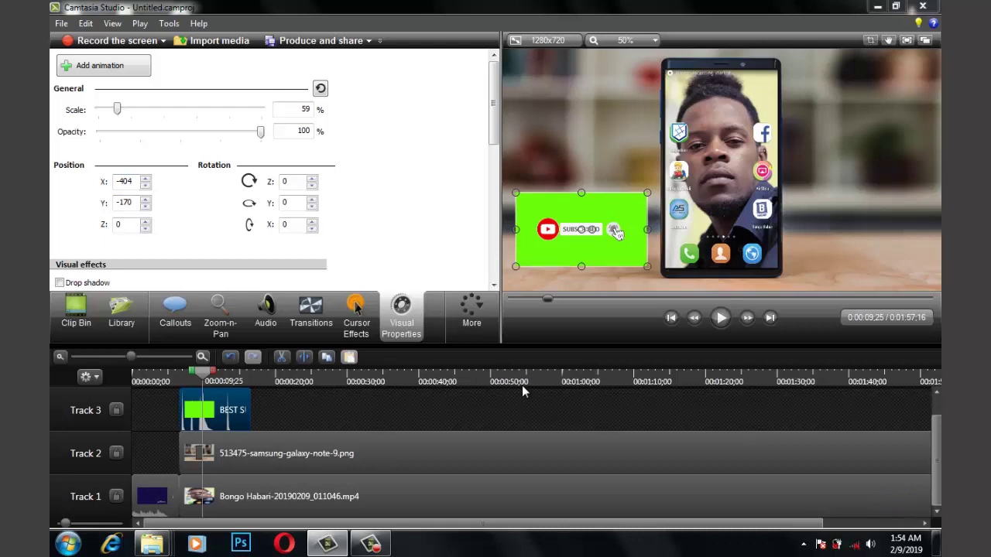
- Apply the Remove a color effect to the subscribe clip, sampling its green background as the colour
{"action": "left_click_drag", "start_coordinate": [494, 103], "coordinate": [494, 163]}
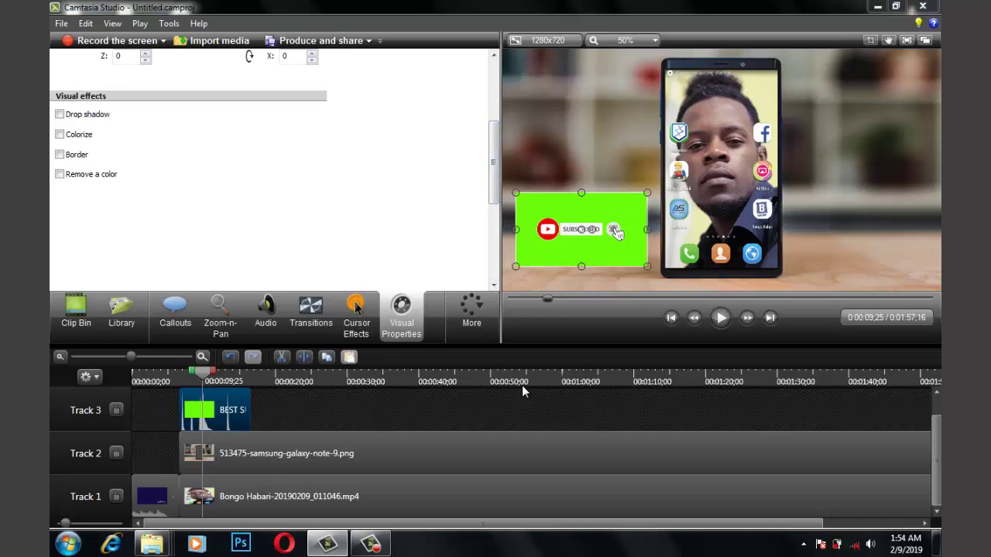
{"action": "left_click", "coordinate": [59, 174]}
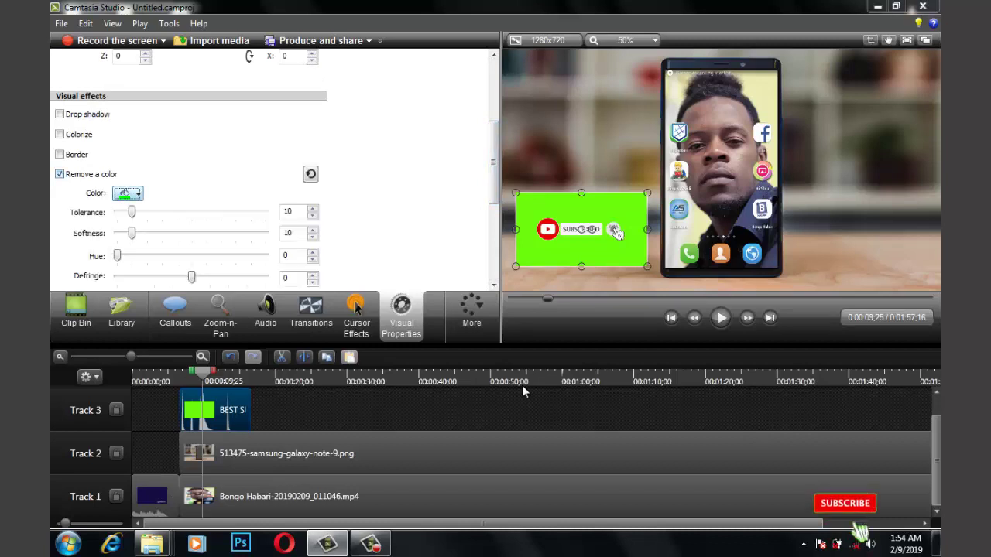
{"action": "left_click", "coordinate": [129, 194]}
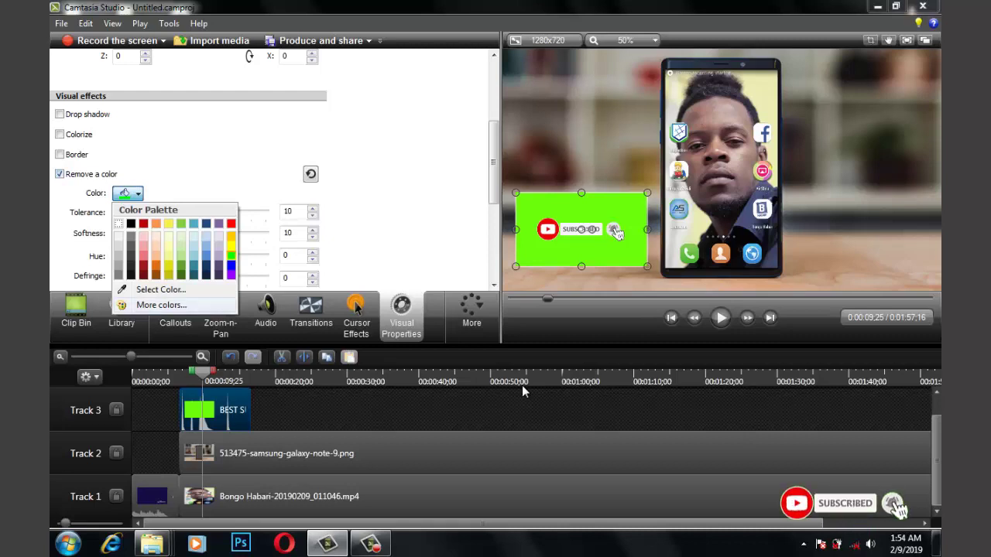
{"action": "left_click", "coordinate": [161, 290]}
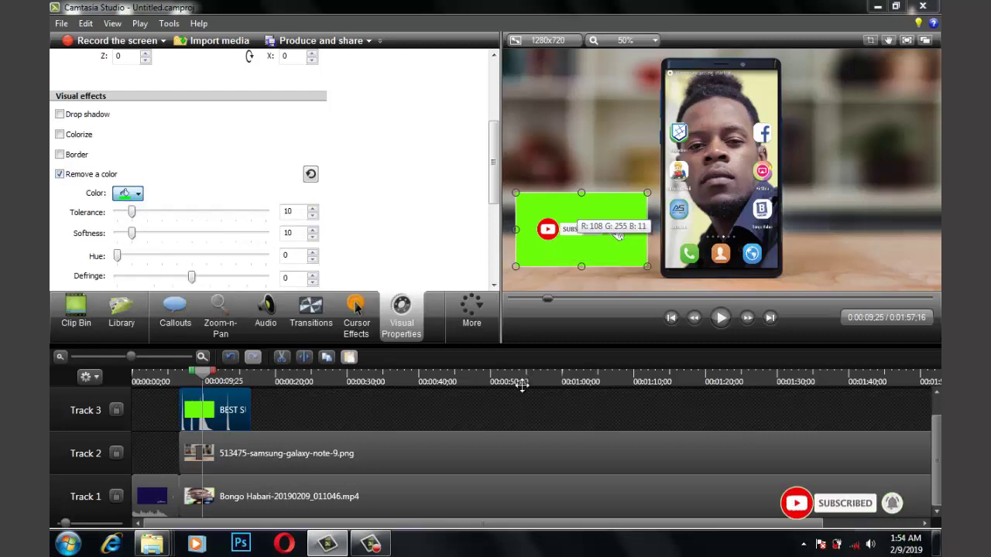
{"action": "left_click", "coordinate": [574, 220]}
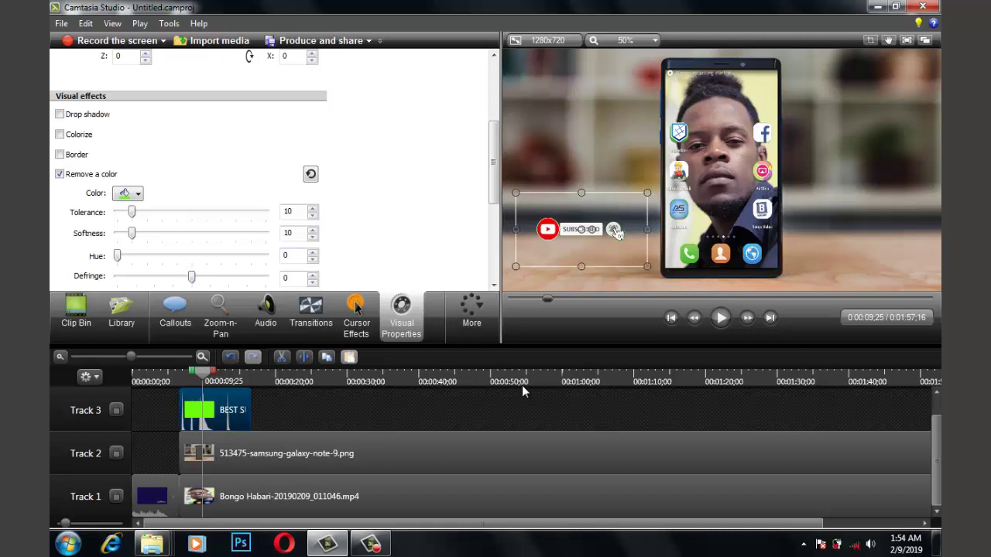
- Go to 0:00:12;16 on the timeline and shift the subscribe overlay down to about X -432, Y -276
{"action": "left_click_drag", "start_coordinate": [203, 373], "coordinate": [225, 372]}
{"action": "key", "text": "comma"}
{"action": "key", "text": "comma"}
{"action": "key", "text": "comma"}
{"action": "key", "text": "comma"}
{"action": "key", "text": "comma"}
{"action": "key", "text": "comma"}
{"action": "key", "text": "comma"}
{"action": "key", "text": "comma"}
{"action": "key", "text": "comma"}
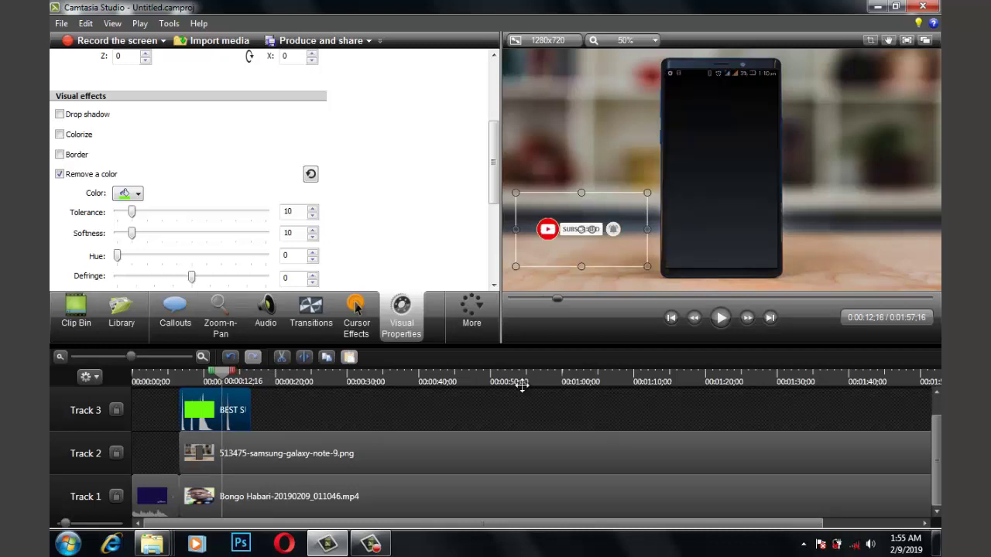
{"action": "left_click_drag", "start_coordinate": [582, 229], "coordinate": [571, 265]}
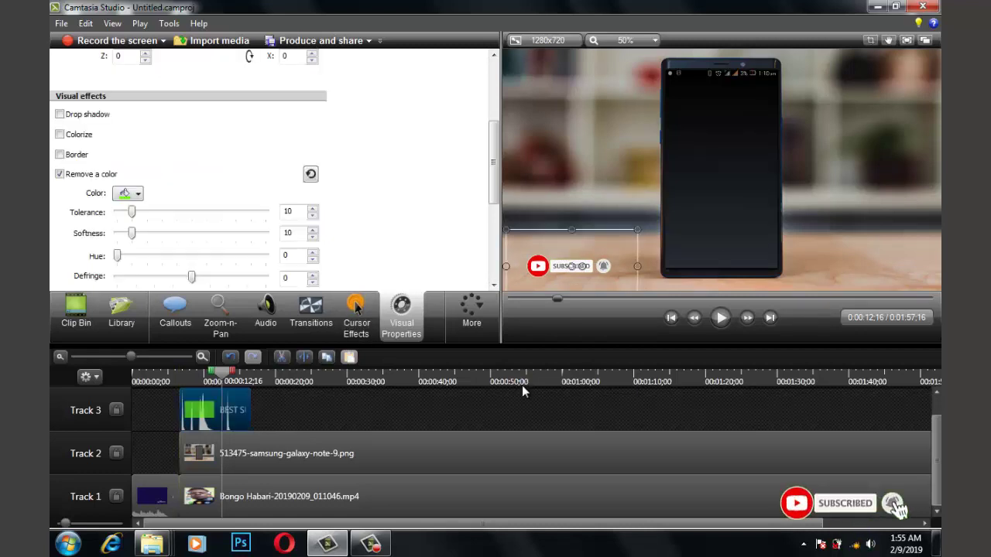
- Enable noise removal for the subscribe clip's audio, and play back the timeline to check the overlay
{"action": "left_click", "coordinate": [266, 316]}
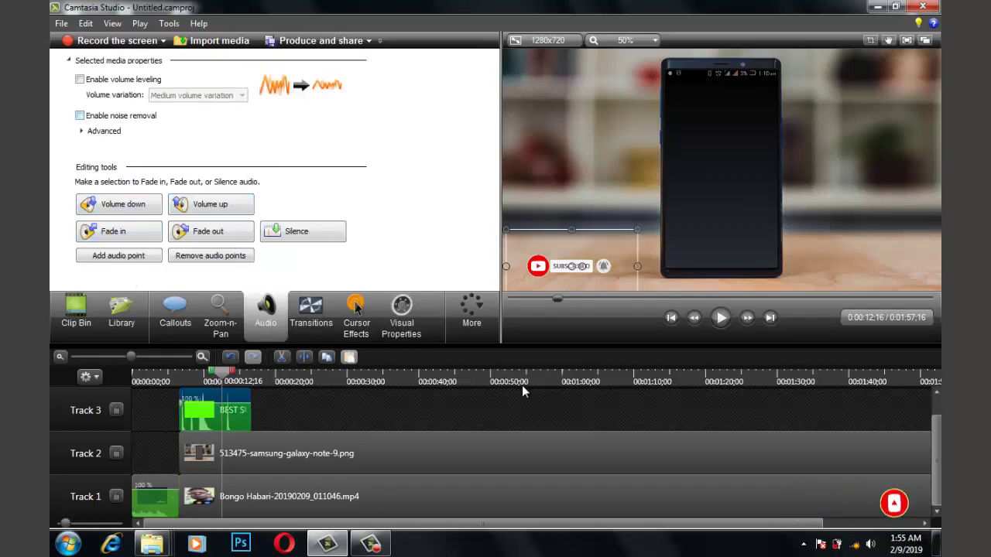
{"action": "left_click", "coordinate": [79, 115]}
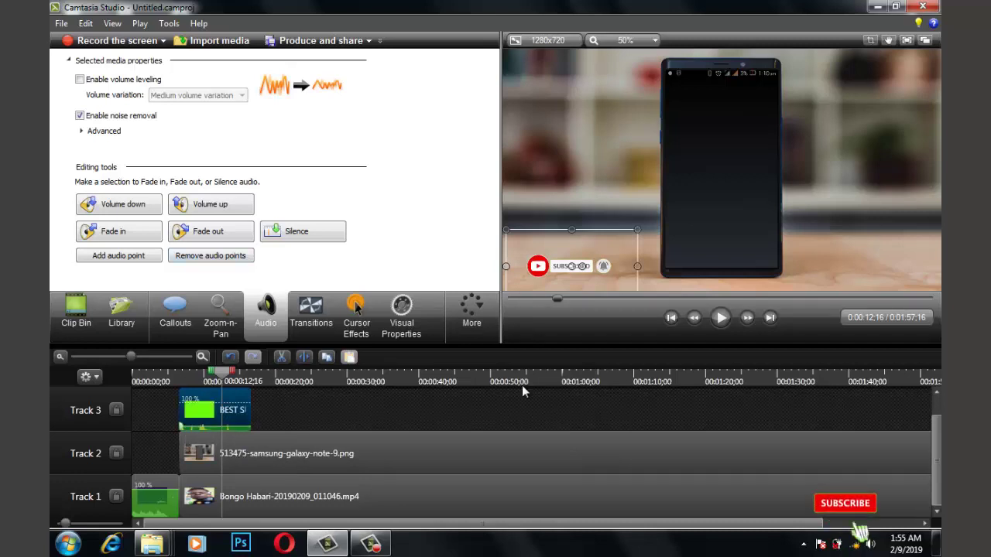
{"action": "key", "text": "space"}
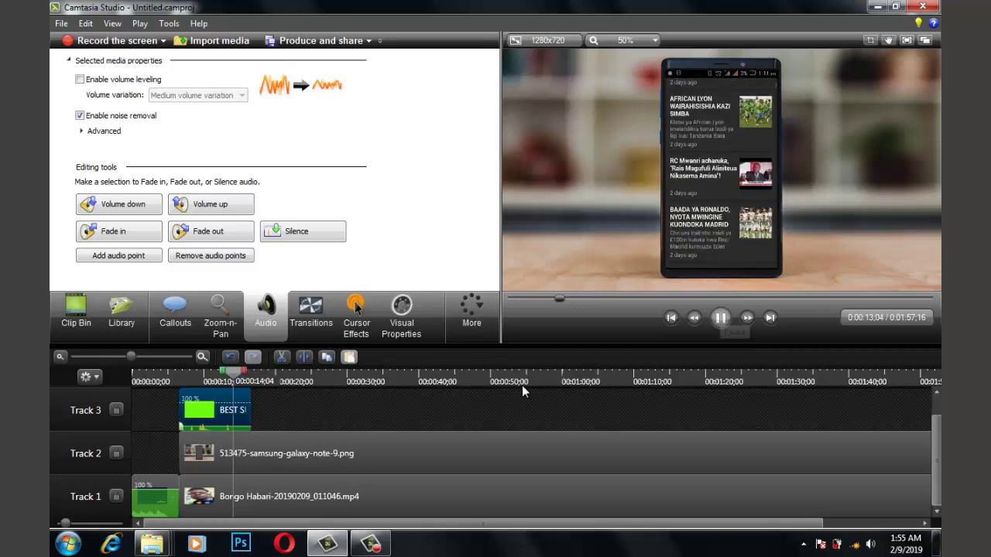
{"action": "key", "text": "space"}
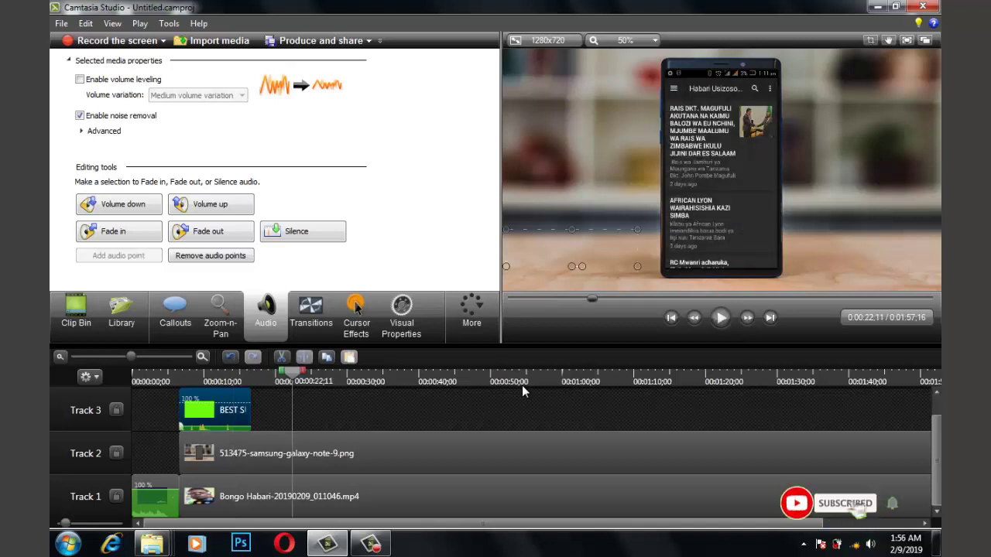
- Paste copies of the subscribe clip on Track 3 at 0:00:22;11, 0:00:43;14, 0:01:04;14 and 0:01:29;09
{"action": "key", "text": "ctrl+v"}
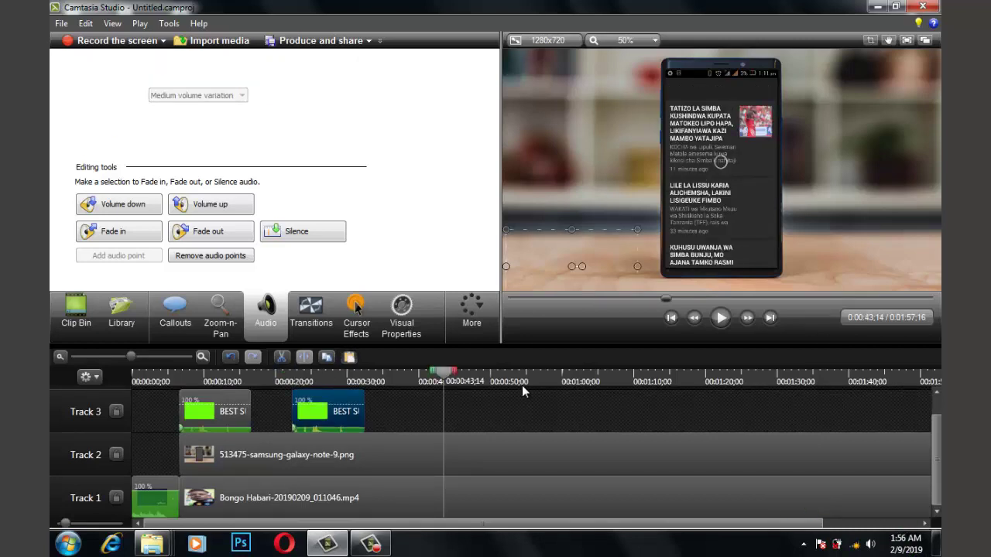
{"action": "key", "text": "ctrl+v"}
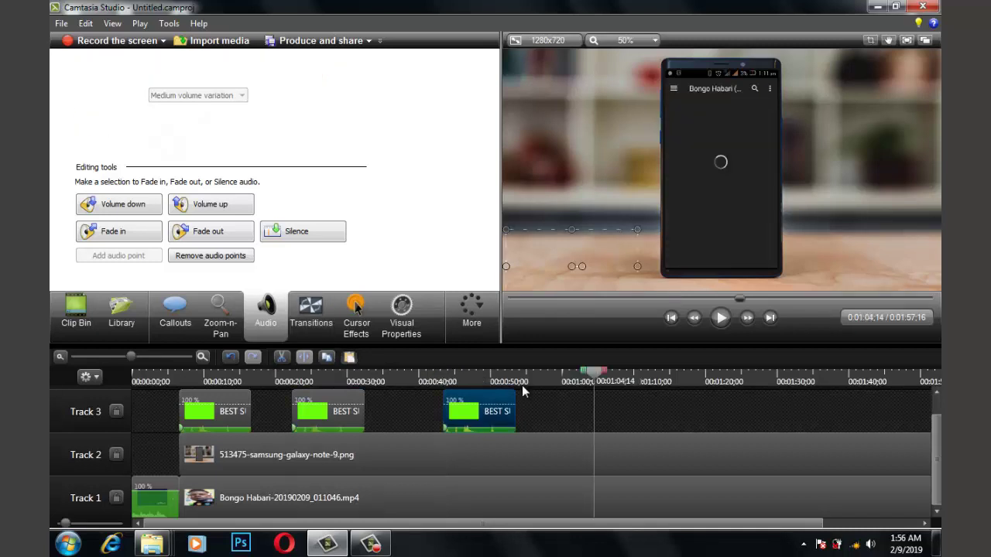
{"action": "key", "text": "ctrl+v"}
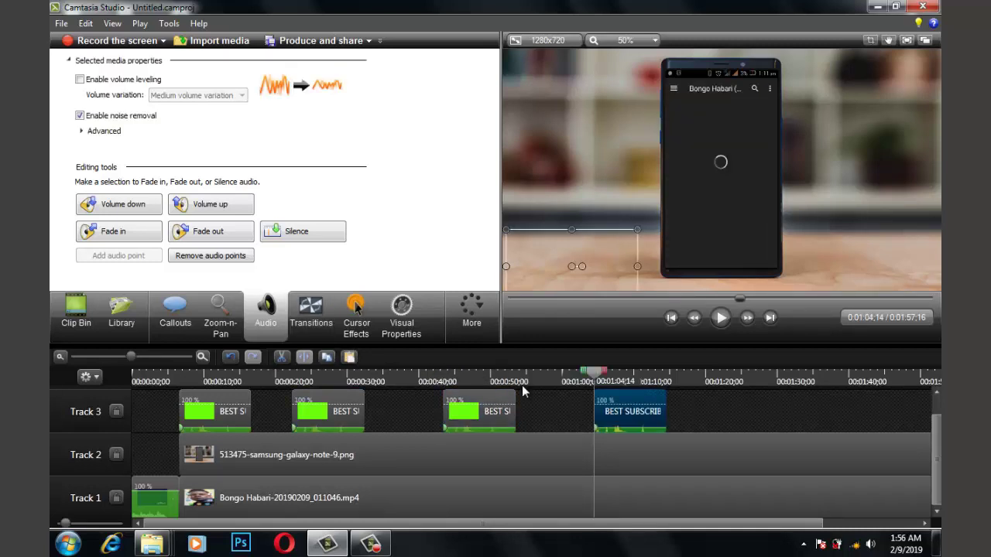
{"action": "scroll", "coordinate": [522, 392], "scroll_direction": "down", "scroll_amount": 4}
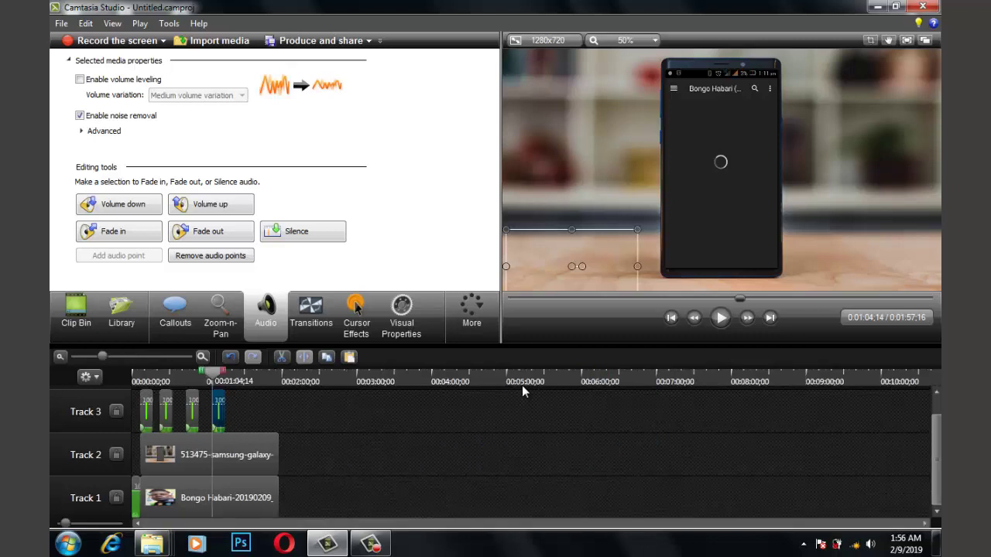
{"action": "key", "text": "ctrl+Right"}
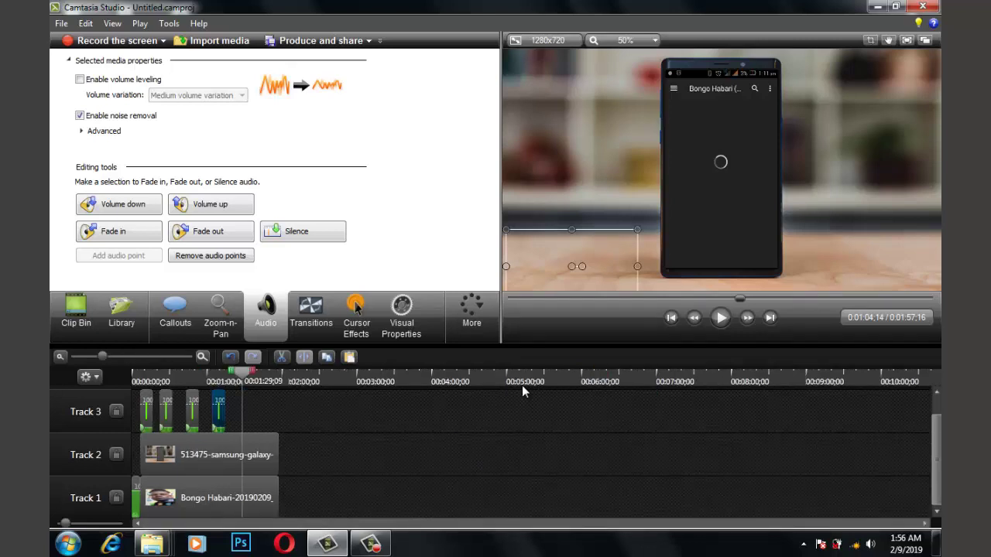
{"action": "key", "text": "ctrl+v"}
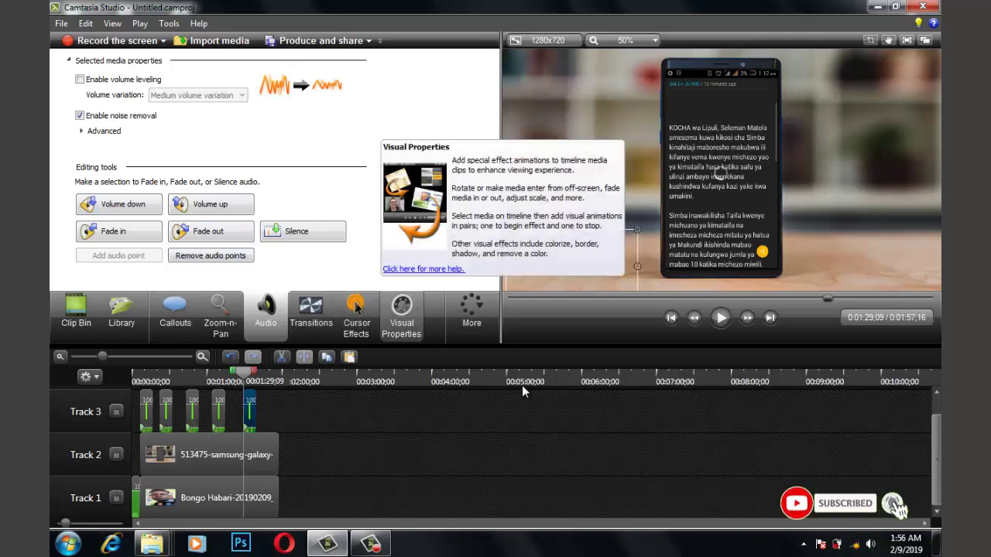
- Look over the pasted subscribe clip's visual properties and the available callout shapes
{"action": "left_click", "coordinate": [401, 313]}
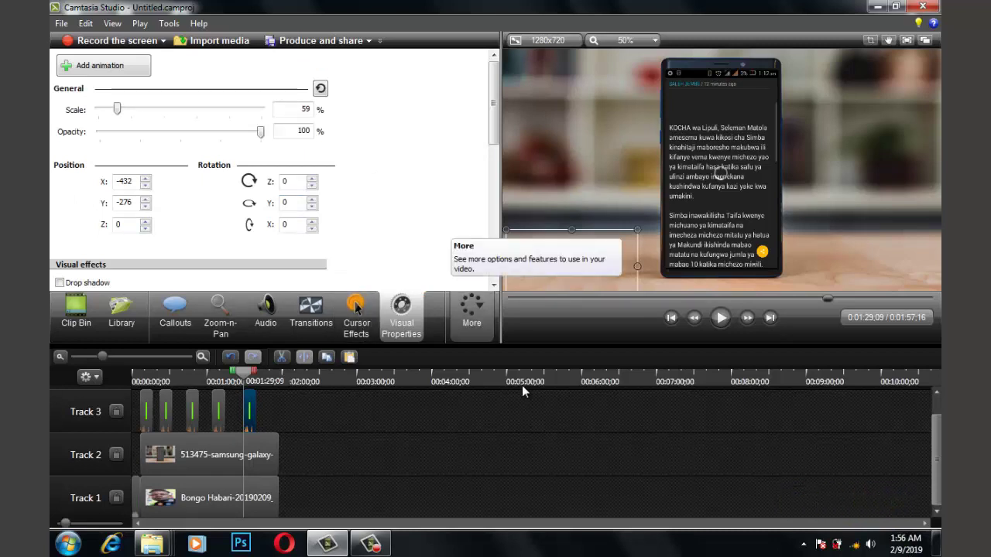
{"action": "key", "text": "c"}
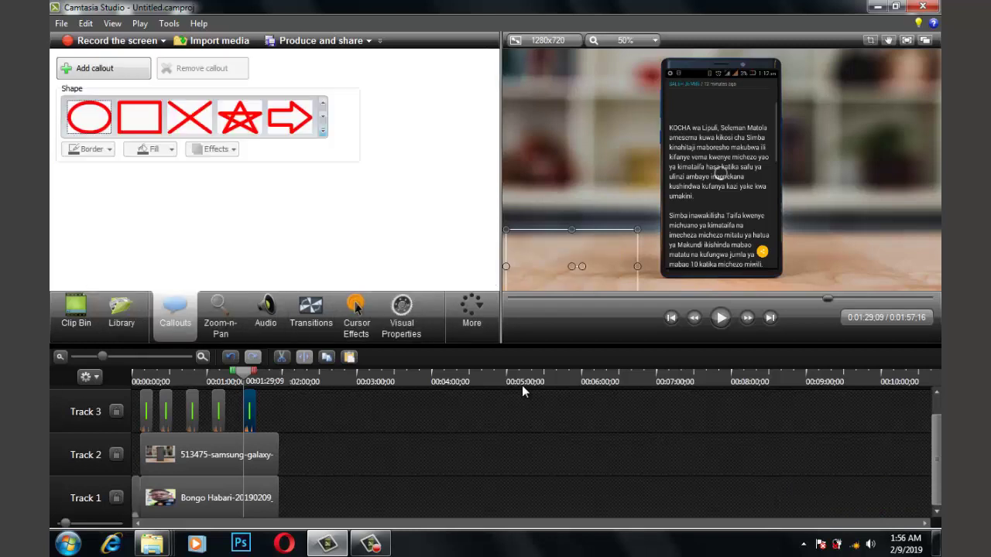
- Try a blur callout over the article text on the phone screen, with 0.47 sec fade-in and 31% intensity, and delete it
{"action": "key", "text": "alt+Down"}
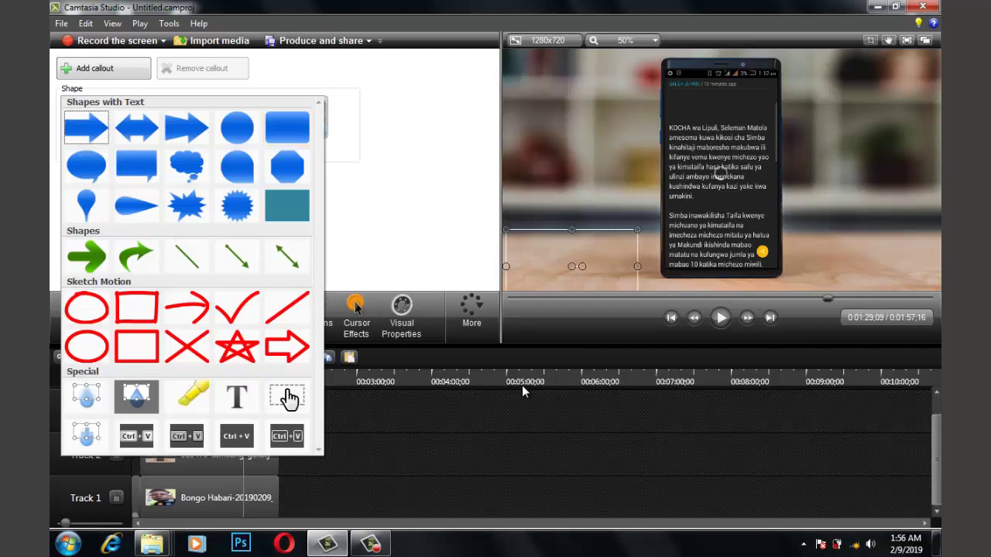
{"action": "key", "text": "Escape"}
{"action": "key", "text": "alt+Down"}
{"action": "left_click", "coordinate": [86, 398]}
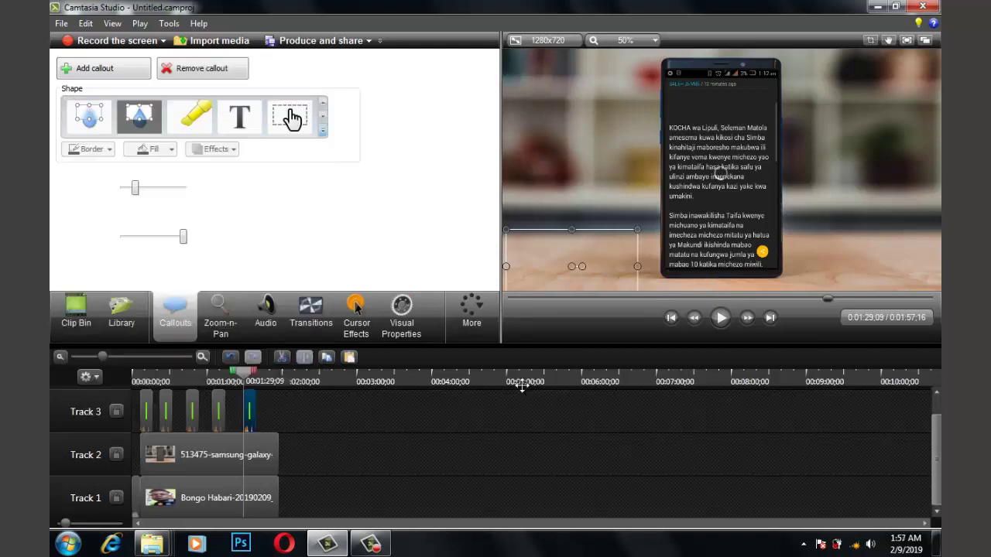
{"action": "key", "text": "Left"}
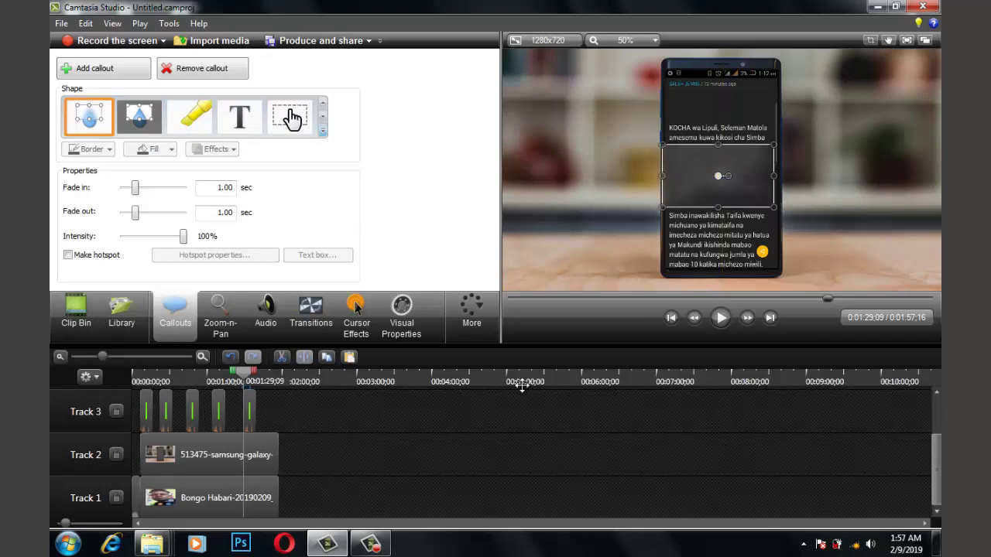
{"action": "left_click_drag", "start_coordinate": [135, 188], "coordinate": [128, 188]}
{"action": "key", "text": "Left"}
{"action": "key", "text": "Left"}
{"action": "key", "text": "Left"}
{"action": "key", "text": "Left"}
{"action": "key", "text": "Left"}
{"action": "key", "text": "Left"}
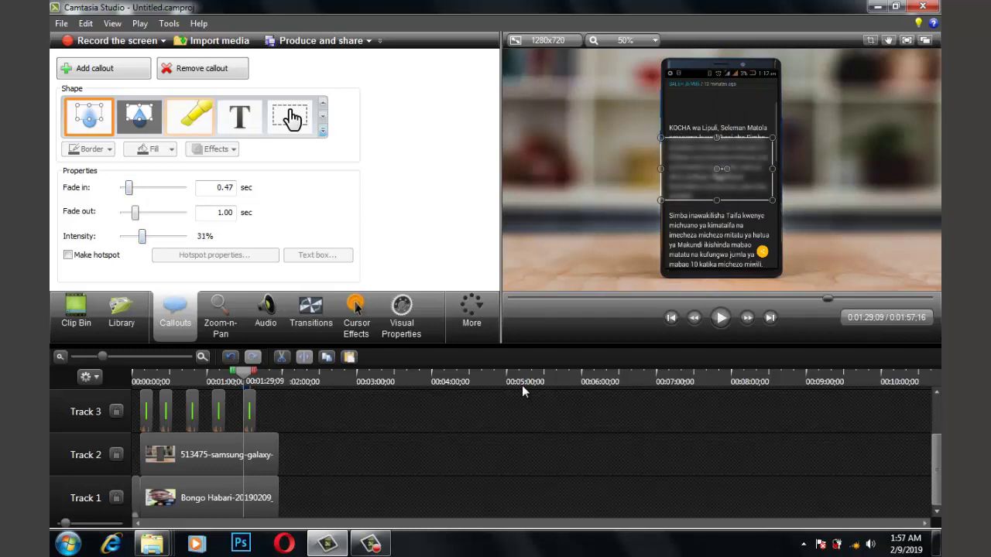
{"action": "key", "text": "Delete"}
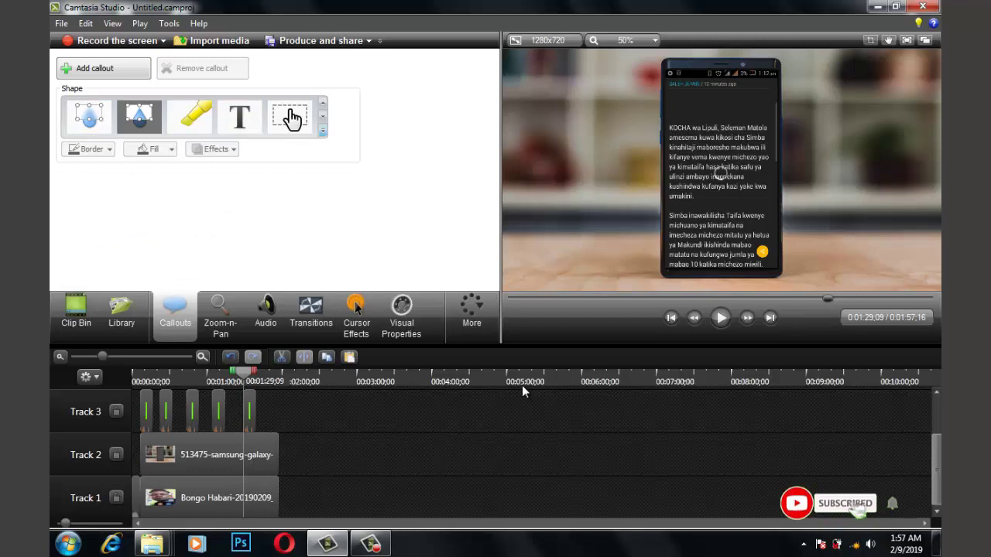
- Open the Voice Narration tool and move the playhead to 0:00:06;21 on the timeline
{"action": "left_click", "coordinate": [472, 314]}
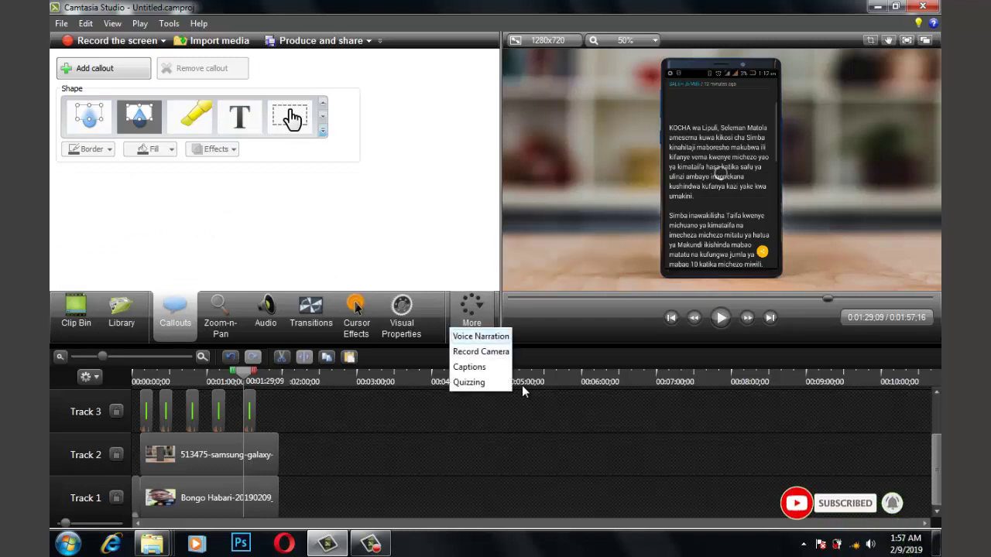
{"action": "key", "text": "Return"}
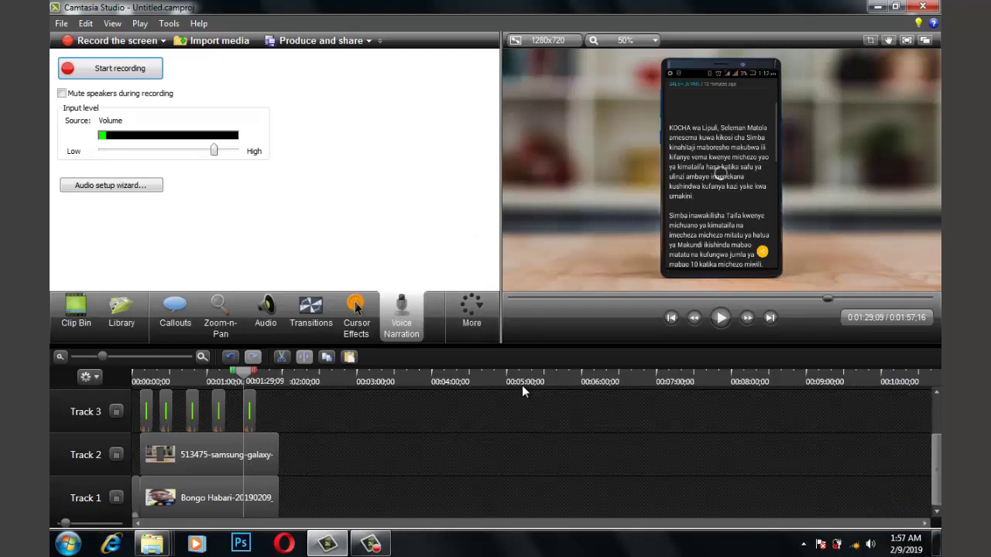
{"action": "left_click", "coordinate": [523, 389]}
{"action": "key", "text": "ctrl+alt+Left"}
{"action": "key", "text": "ctrl+alt+Left"}
{"action": "key", "text": "ctrl+alt+Left"}
{"action": "key", "text": "ctrl+alt+Left"}
{"action": "key", "text": "ctrl+alt+Left"}
{"action": "key", "text": "ctrl+alt+Left"}
{"action": "key", "text": "ctrl+alt+Left"}
{"action": "key", "text": "ctrl+alt+Left"}
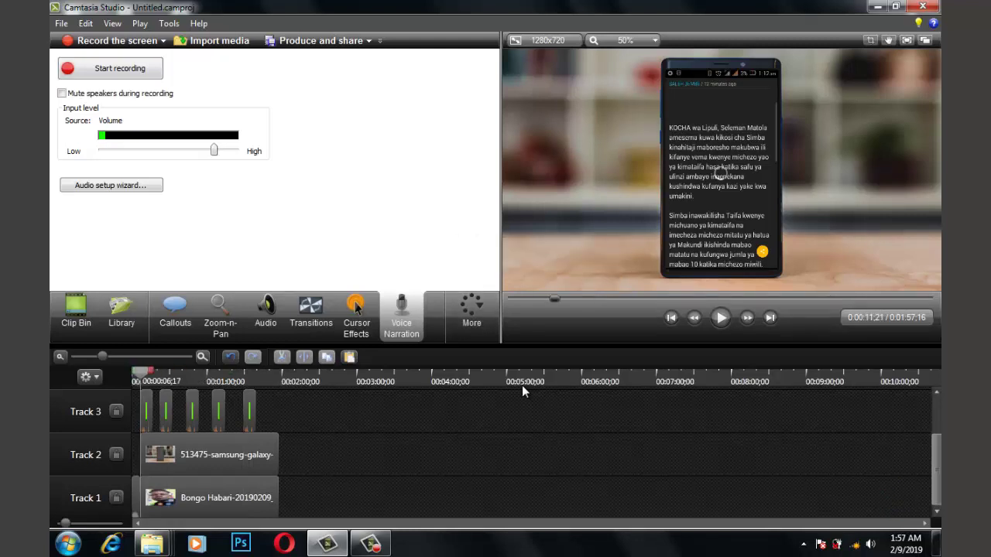
{"action": "key", "text": "ctrl+Home"}
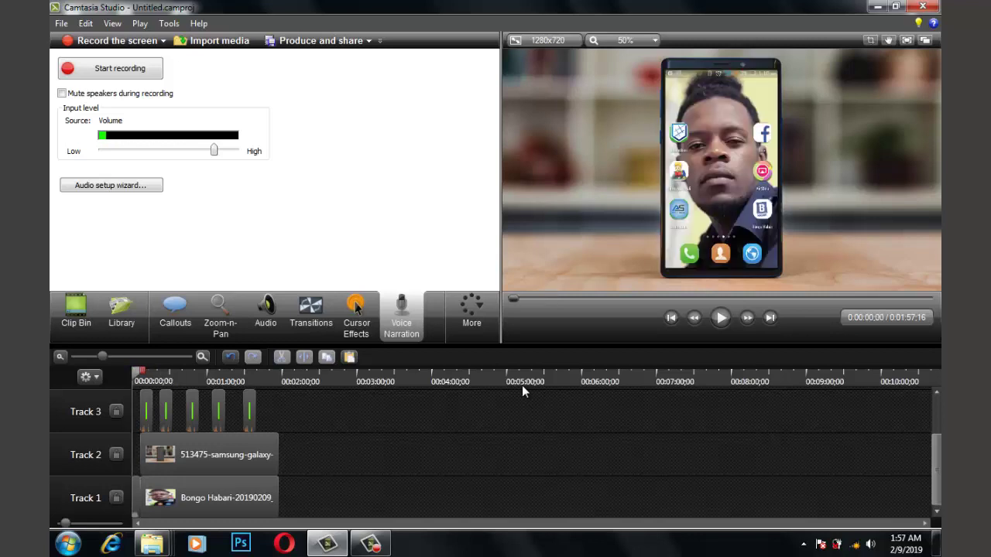
{"action": "key", "text": "ctrl+alt+Right"}
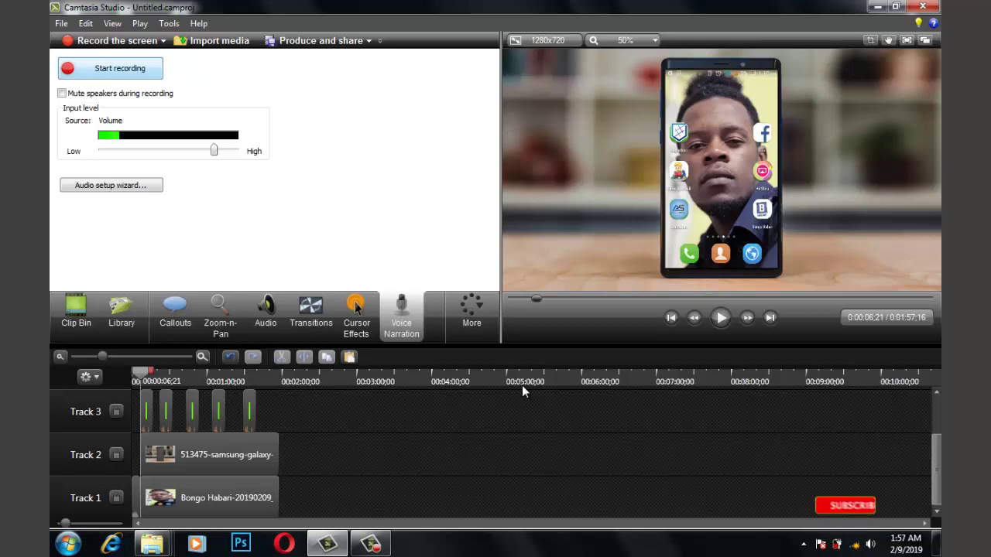
- Record a voice narration from 0:00:06;21, save it as the WAV file hhahha in Documents, and play back the result
{"action": "key", "text": "space"}
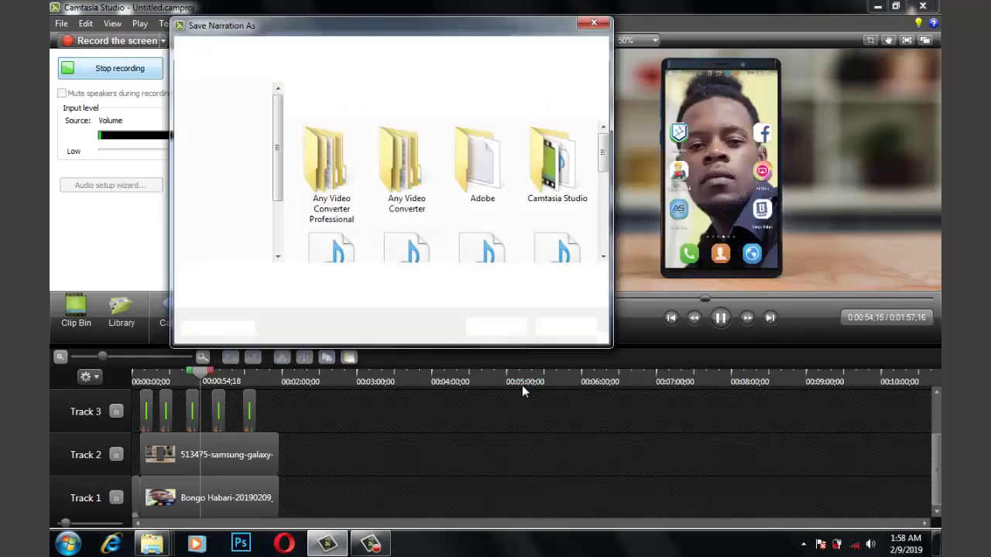
{"action": "type", "text": "hhahha"}
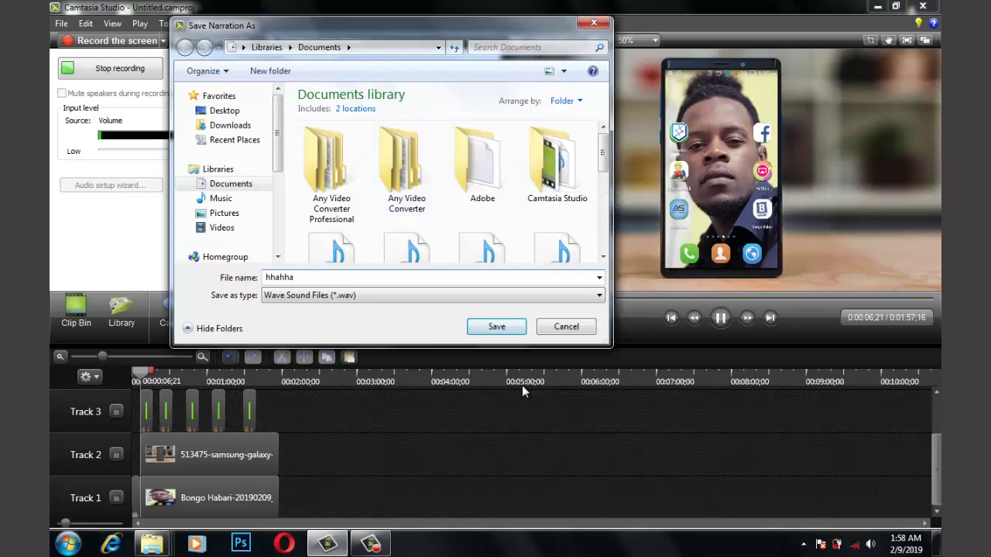
{"action": "key", "text": "Return"}
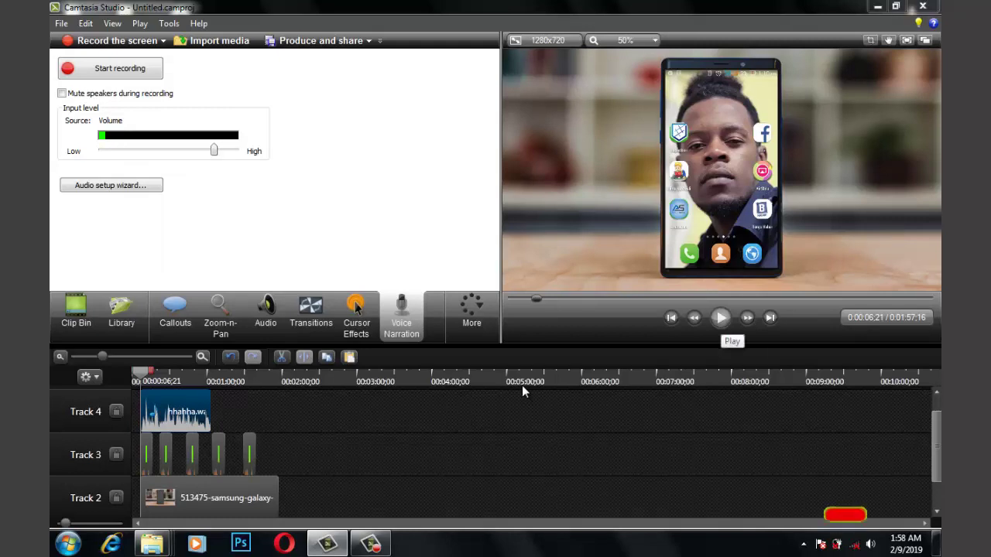
{"action": "left_click", "coordinate": [721, 318]}
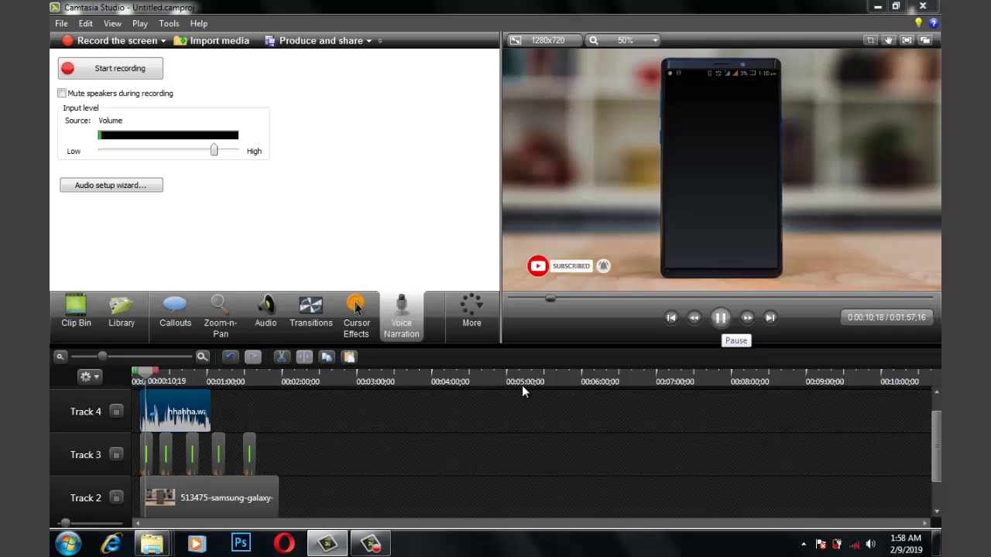
{"action": "key", "text": "space"}
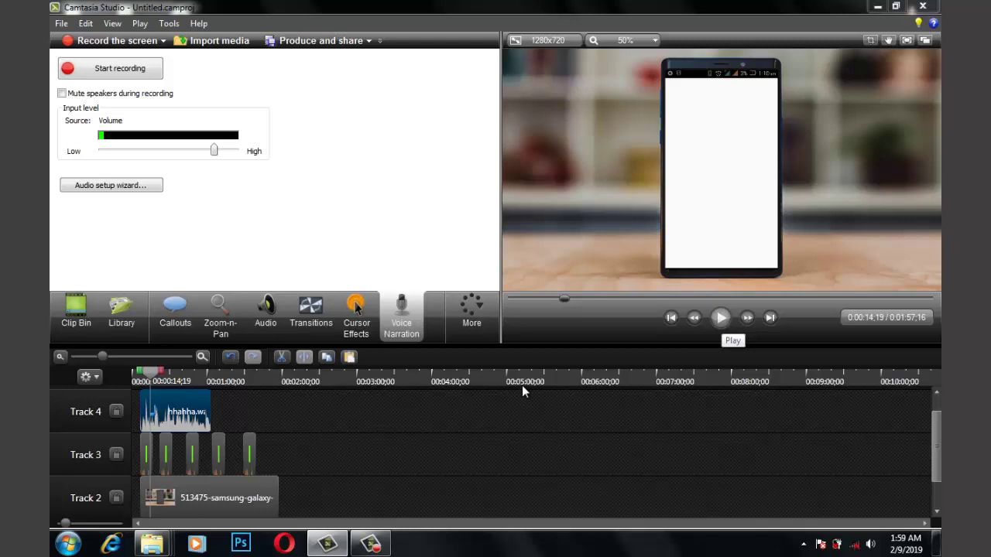
{"action": "key", "text": "F10"}
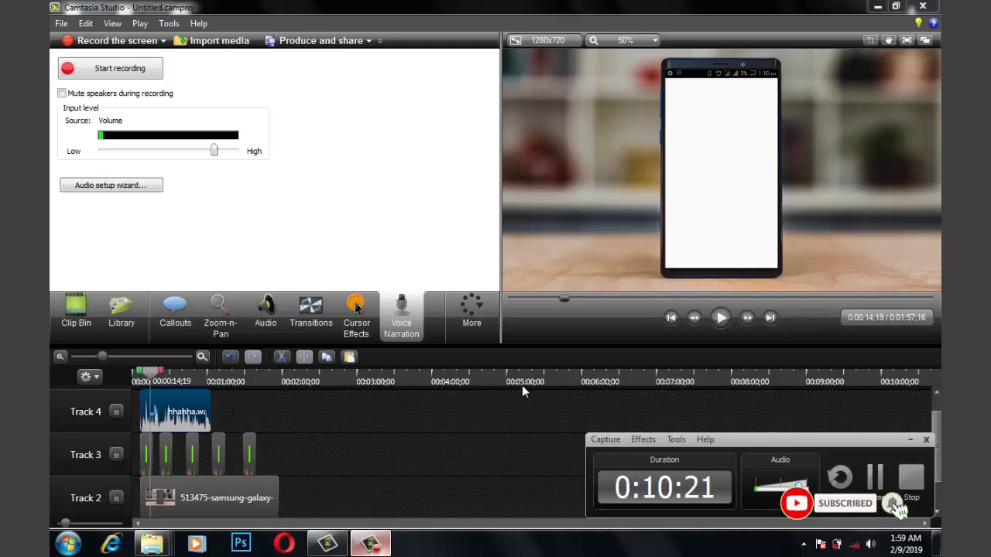
{"action": "left_click", "coordinate": [523, 391]}
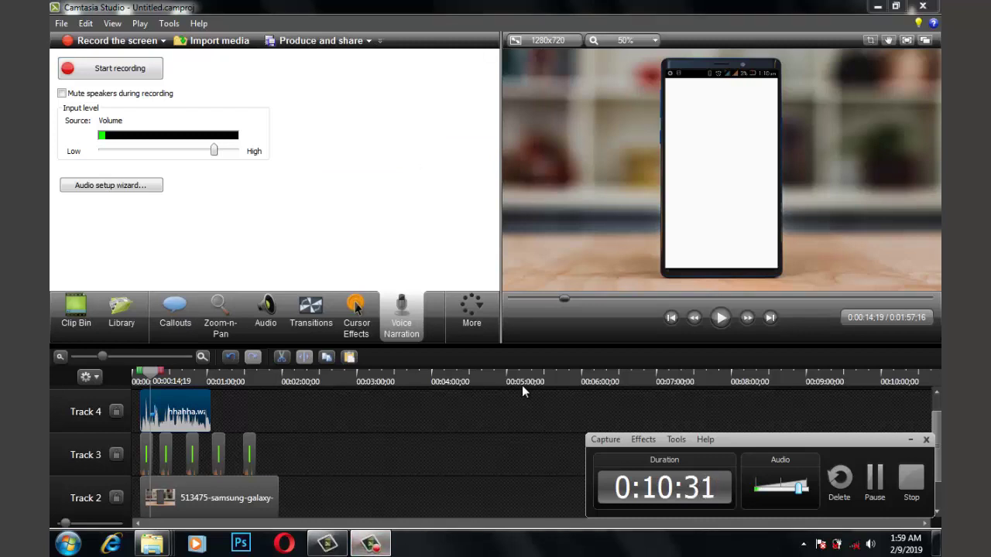
{"action": "key", "text": "F10"}
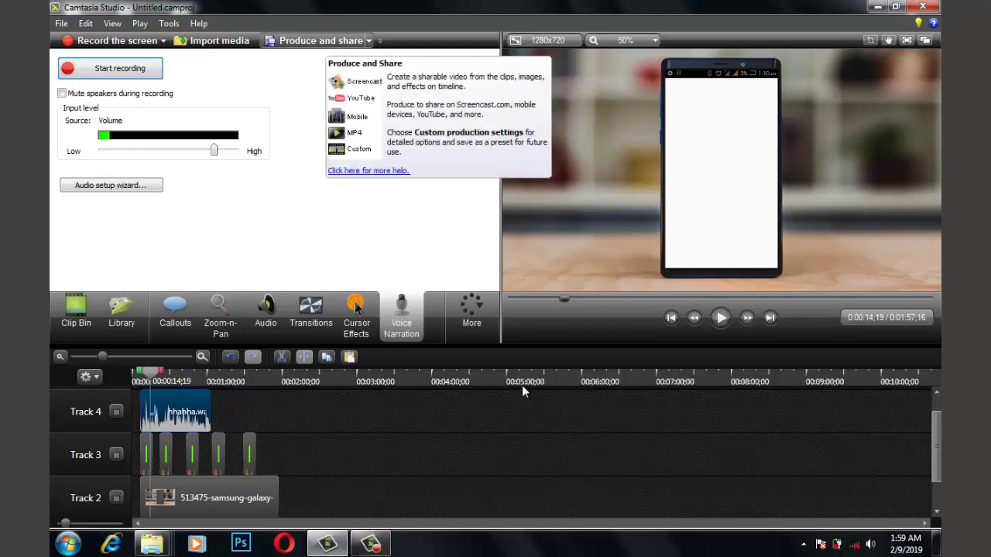
- Start producing the video, look over the available production presets, and proceed with MP4 only (up to 720p)
{"action": "key", "text": "ctrl+p"}
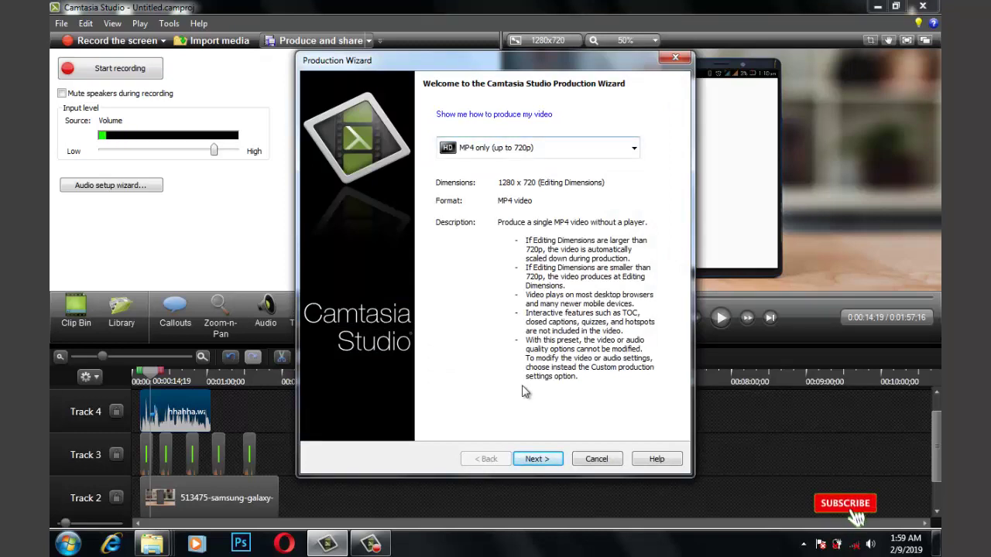
{"action": "key", "text": "alt+Down"}
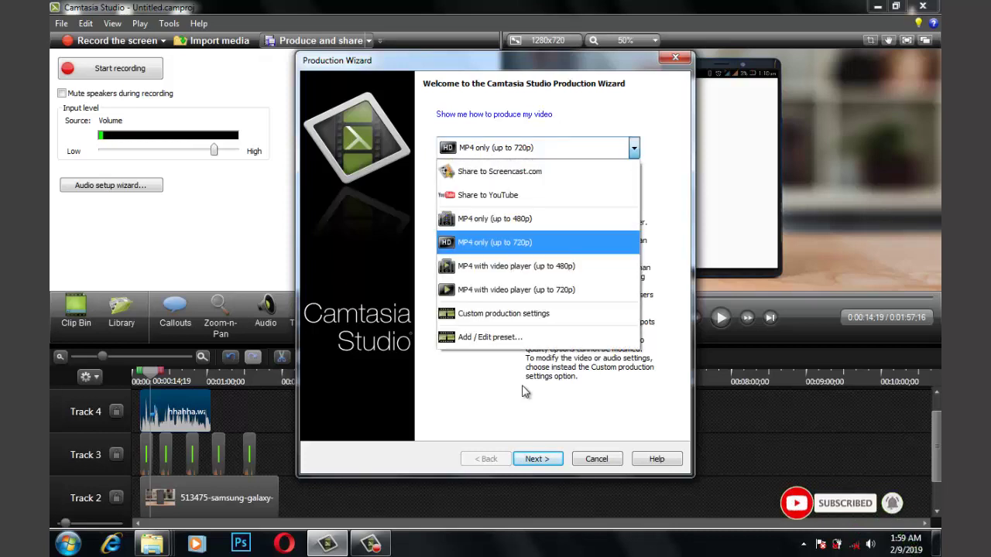
{"action": "key", "text": "Down"}
{"action": "key", "text": "Down"}
{"action": "key", "text": "Down"}
{"action": "key", "text": "Down"}
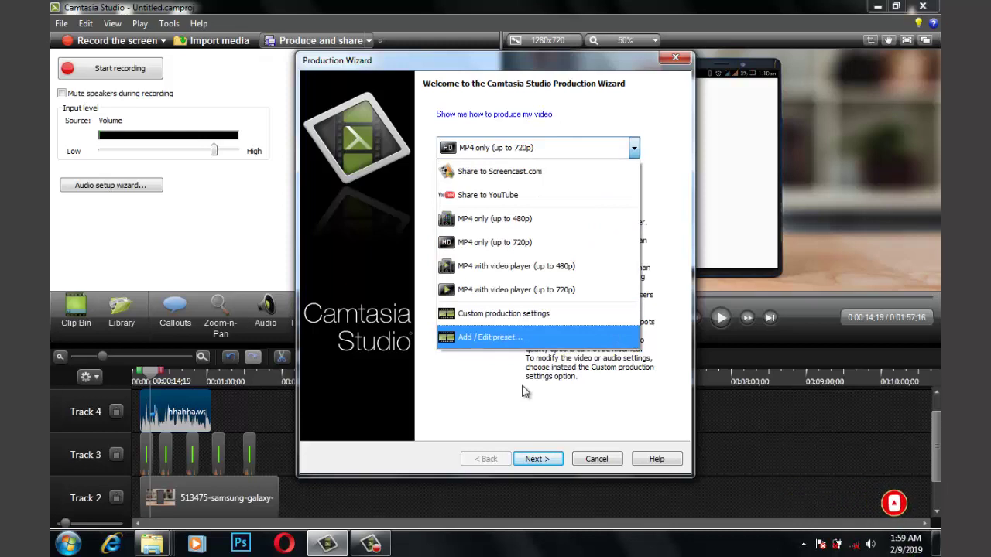
{"action": "key", "text": "Escape"}
{"action": "key", "text": "Return"}
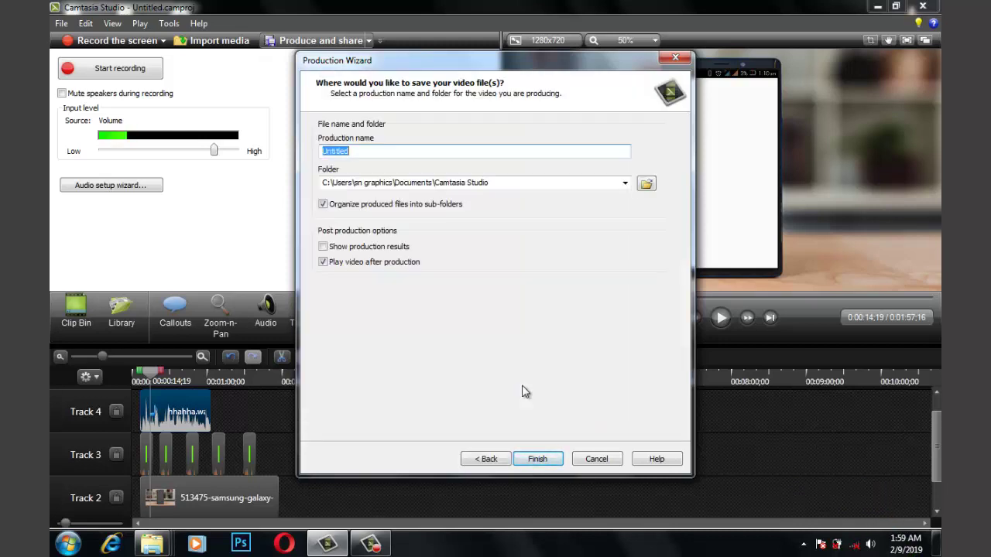
- Enter "jinsi ya kuedi video" as the production name and cancel the production
{"action": "type", "text": "jinsi ya kued"}
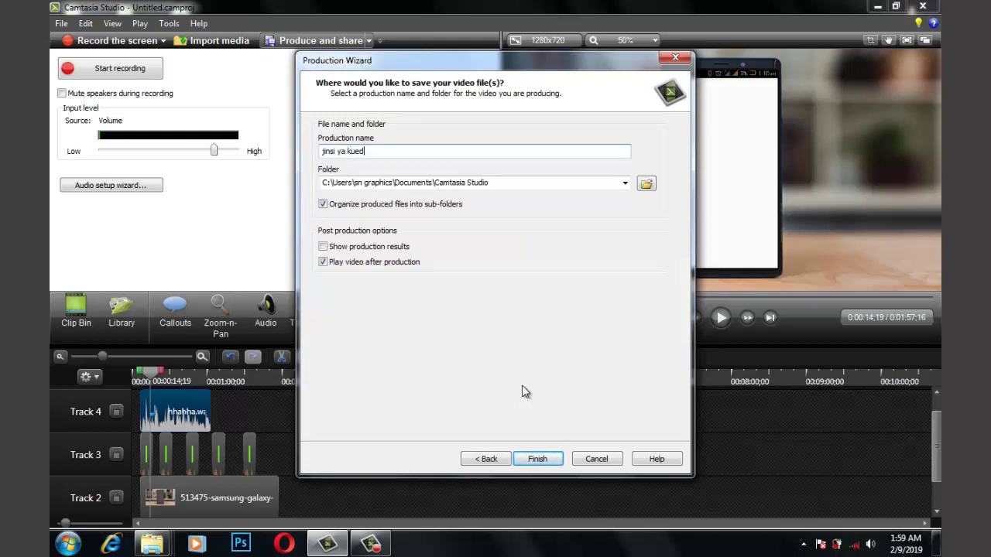
{"action": "type", "text": "i video"}
{"action": "key", "text": "Return"}
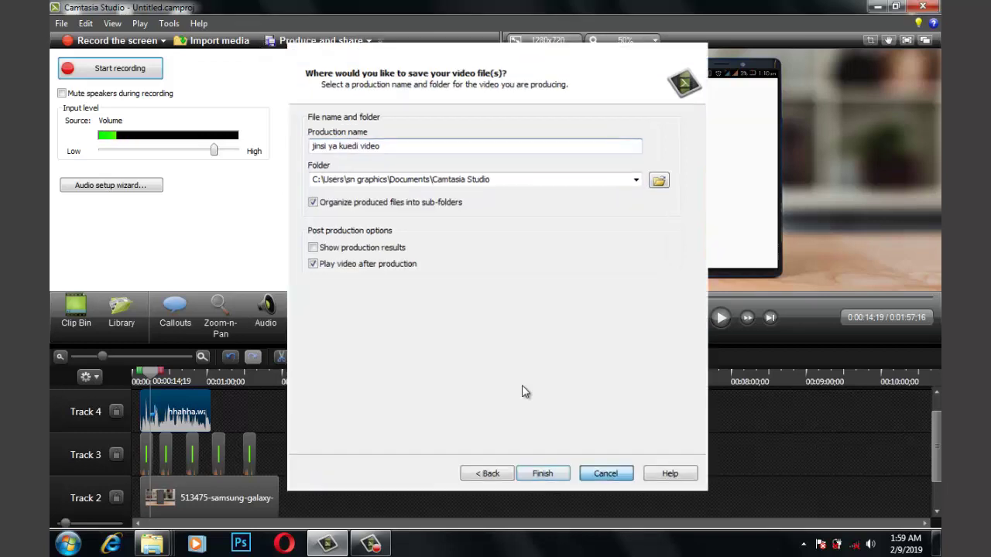